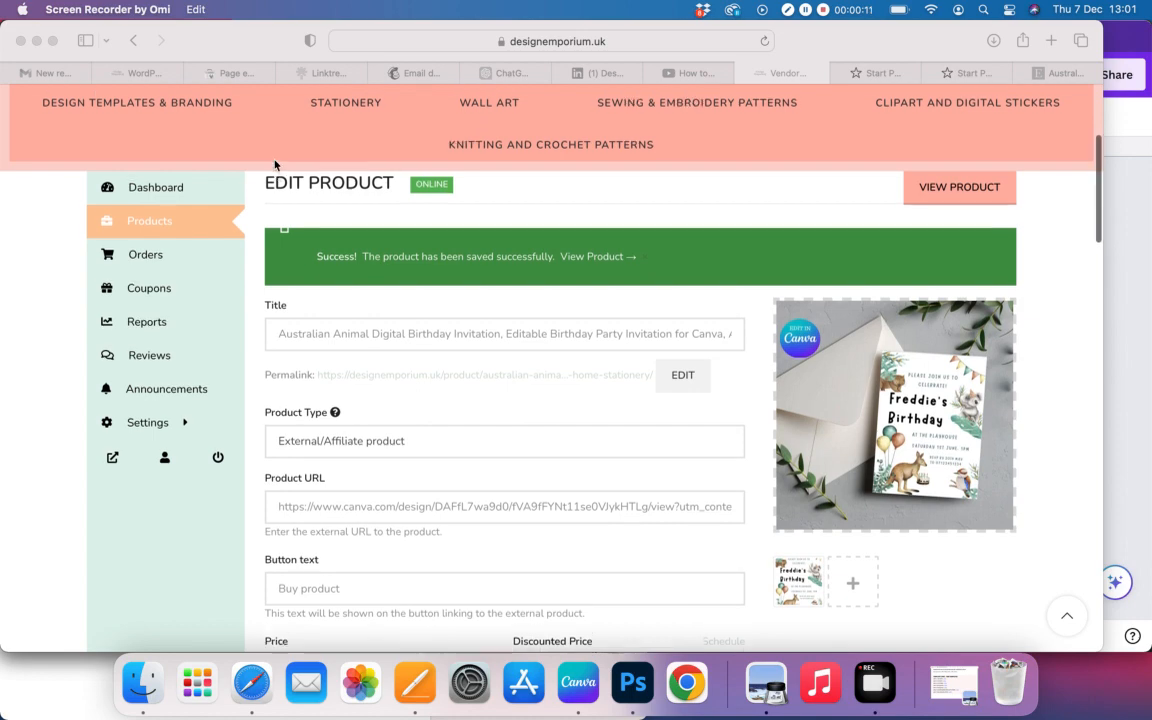
Step: Leave the product editing page and open the Store SEO settings of the vendor dashboard
scroll(275, 165, down, 2)
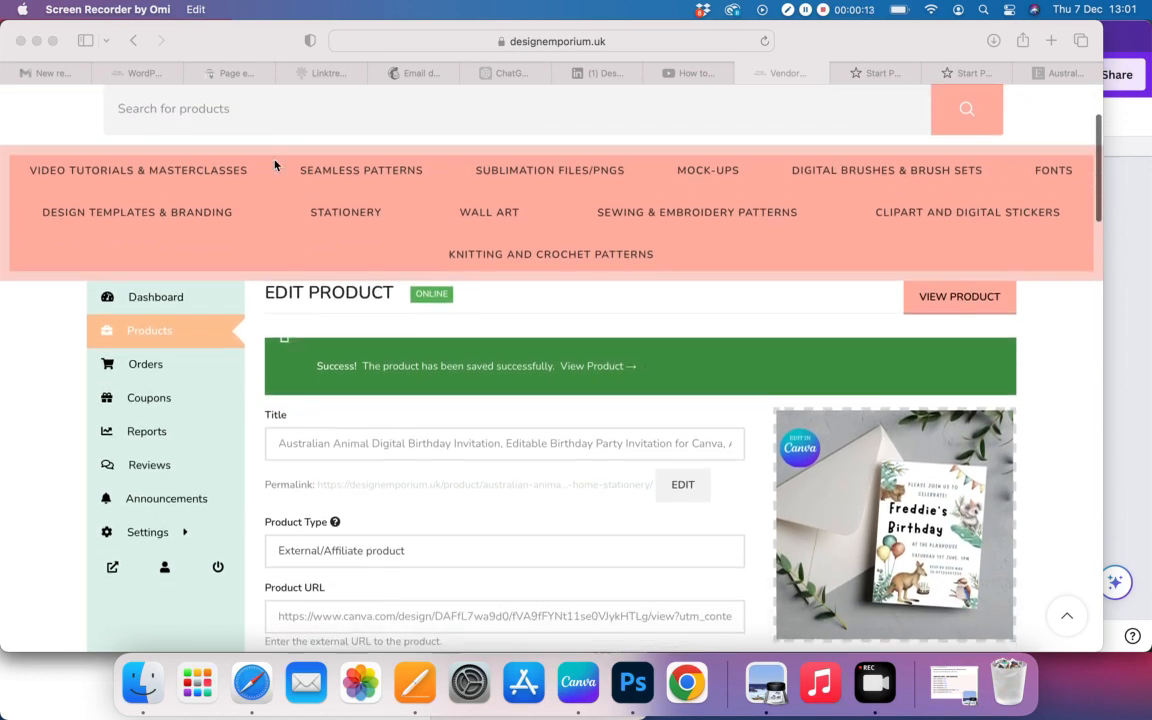
scroll(275, 165, down, 2)
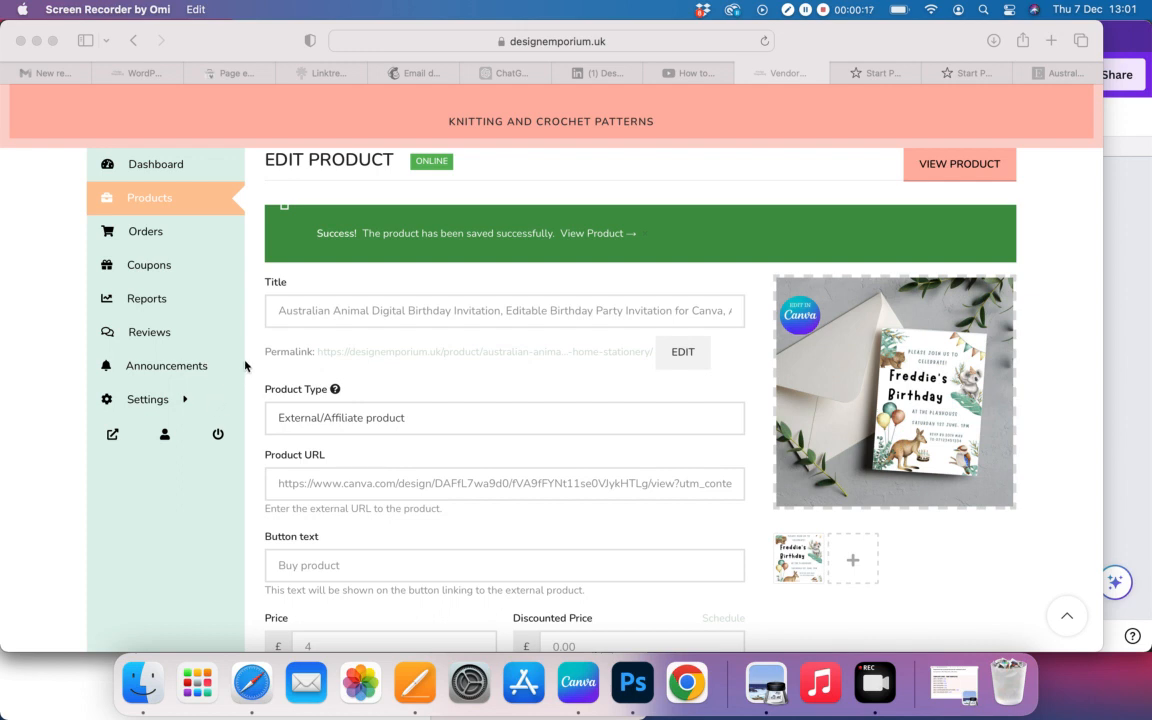
scroll(235, 375, down, 1)
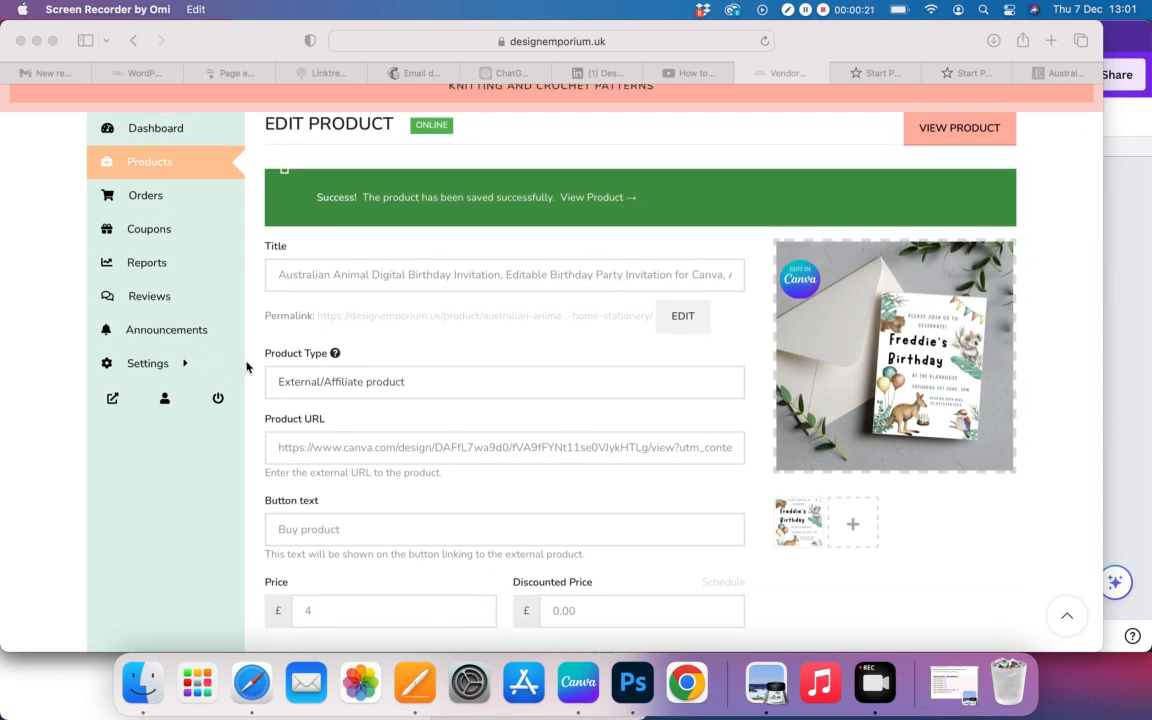
scroll(247, 365, down, 3)
scroll(247, 358, up, 5)
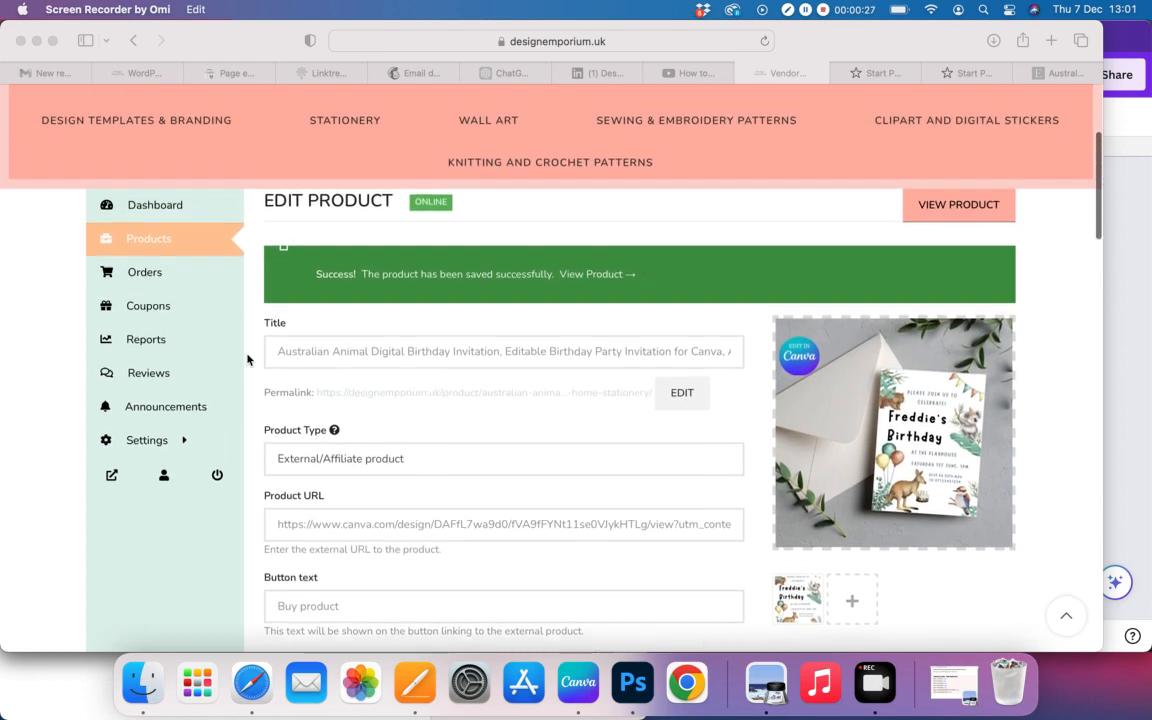
click(180, 441)
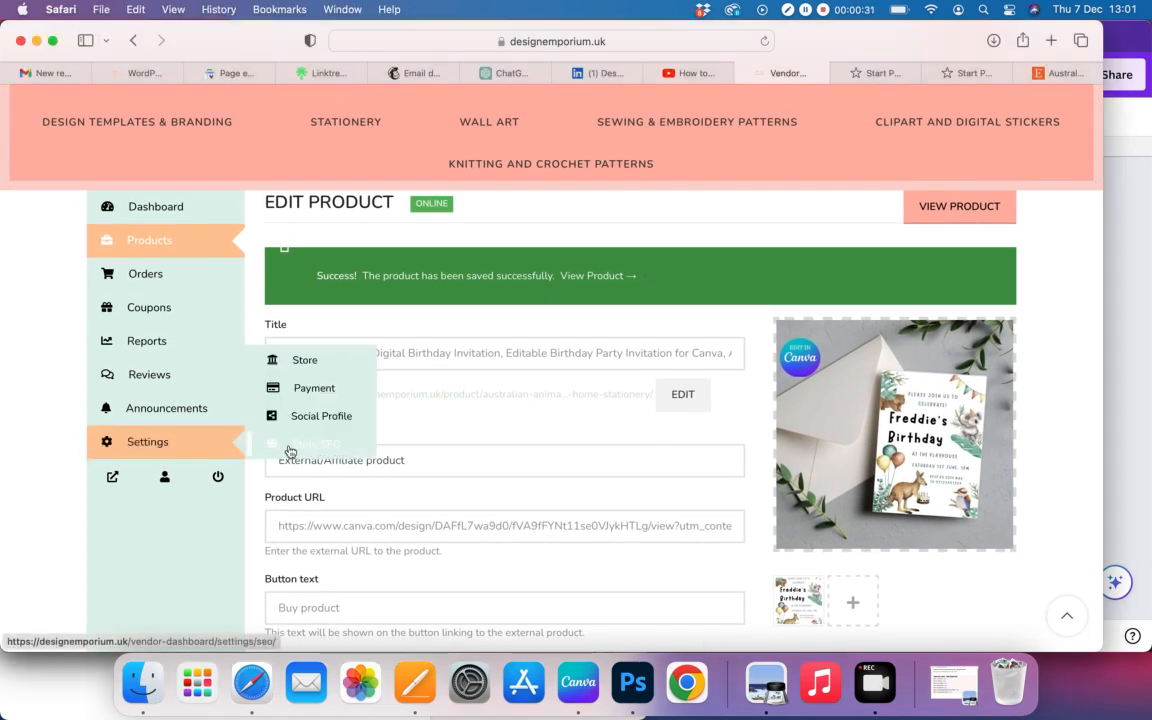
click(335, 449)
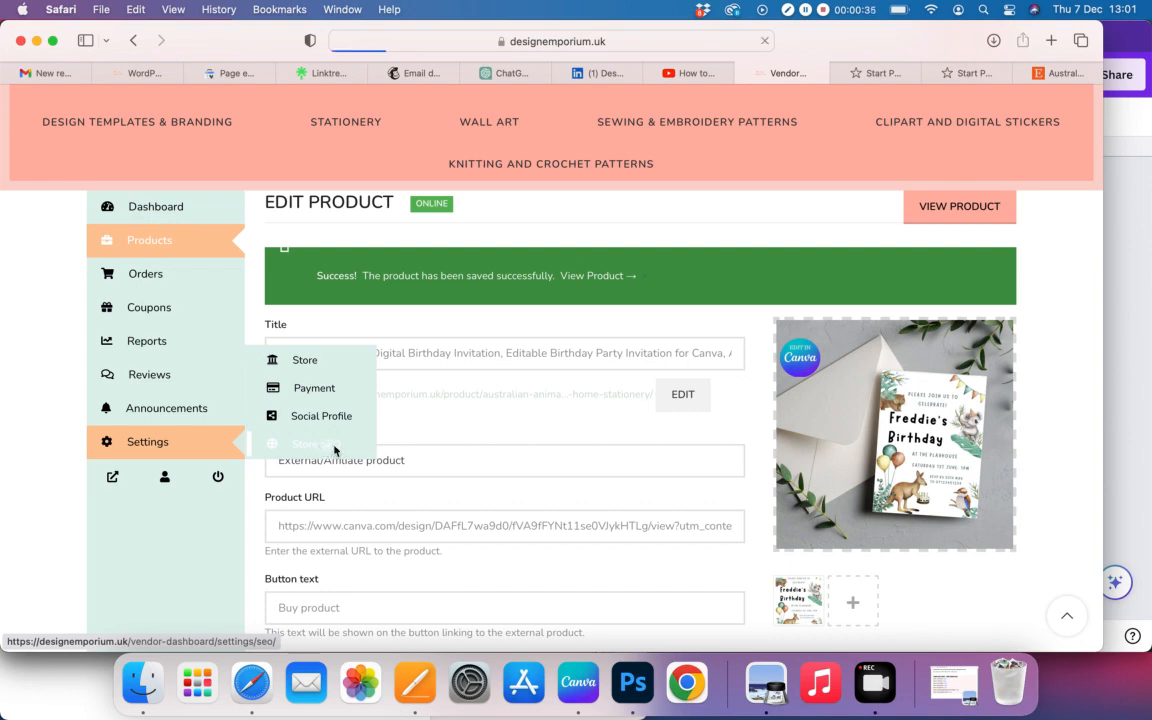
Step: Look through the Store SEO form, from the SEO title and meta fields to the Facebook and Twitter sections
scroll(335, 449, down, 3)
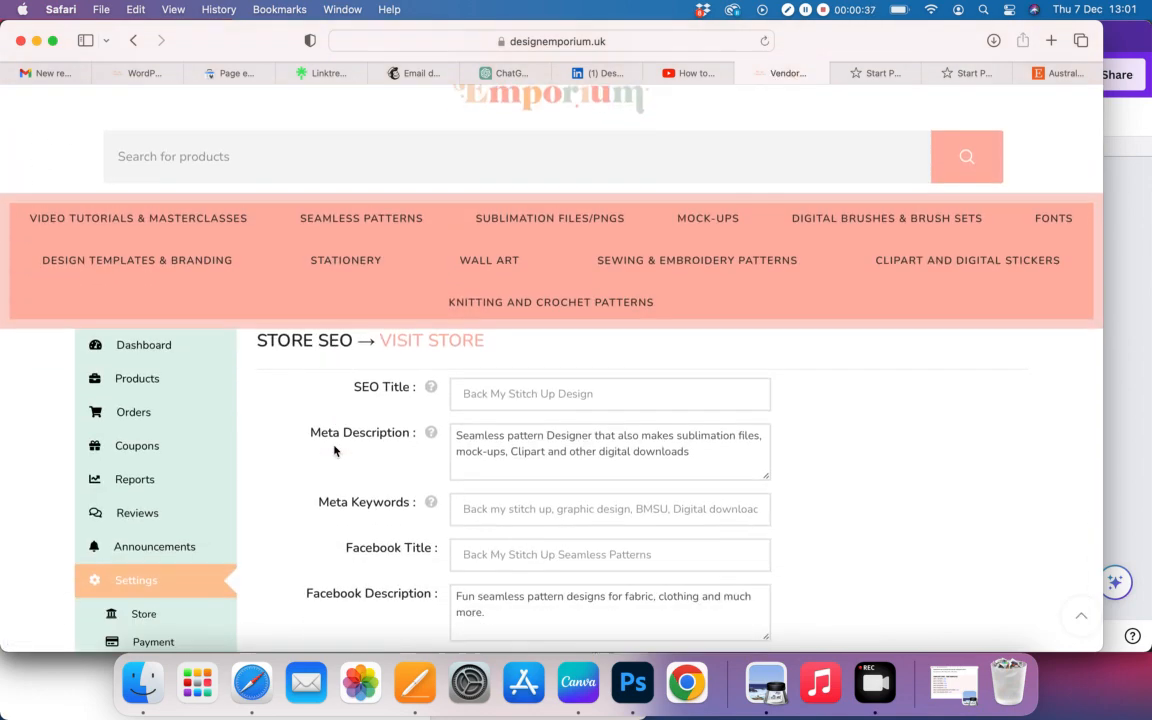
scroll(335, 449, down, 1)
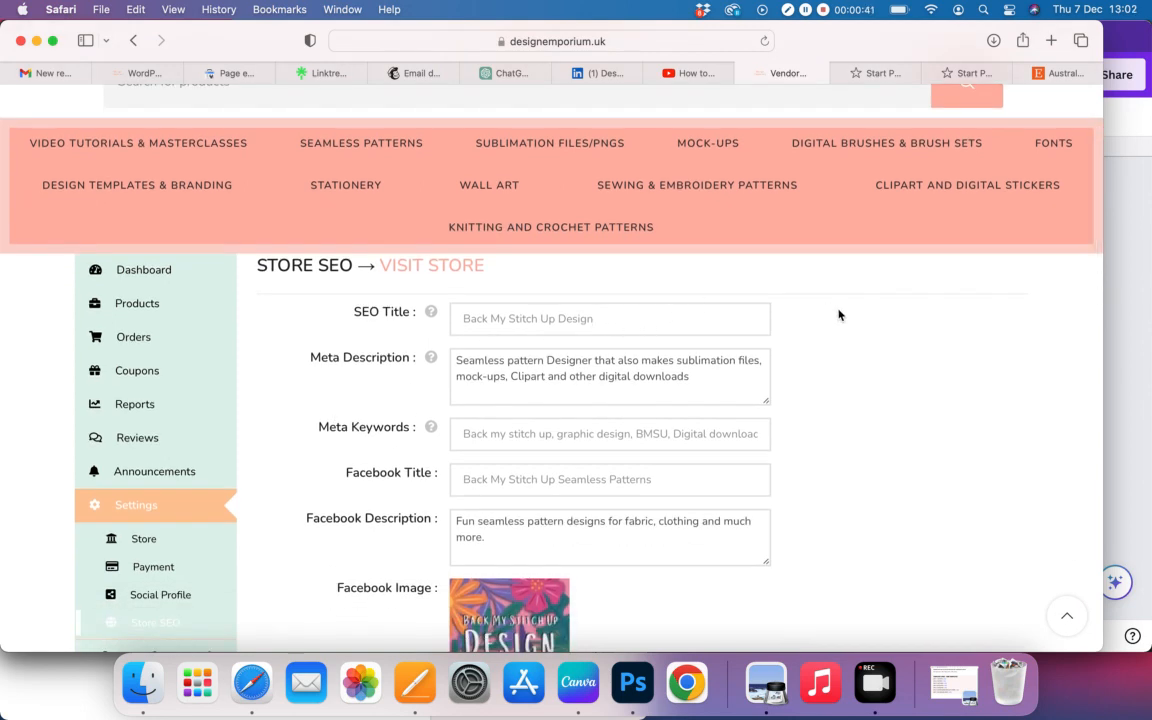
scroll(838, 315, down, 1)
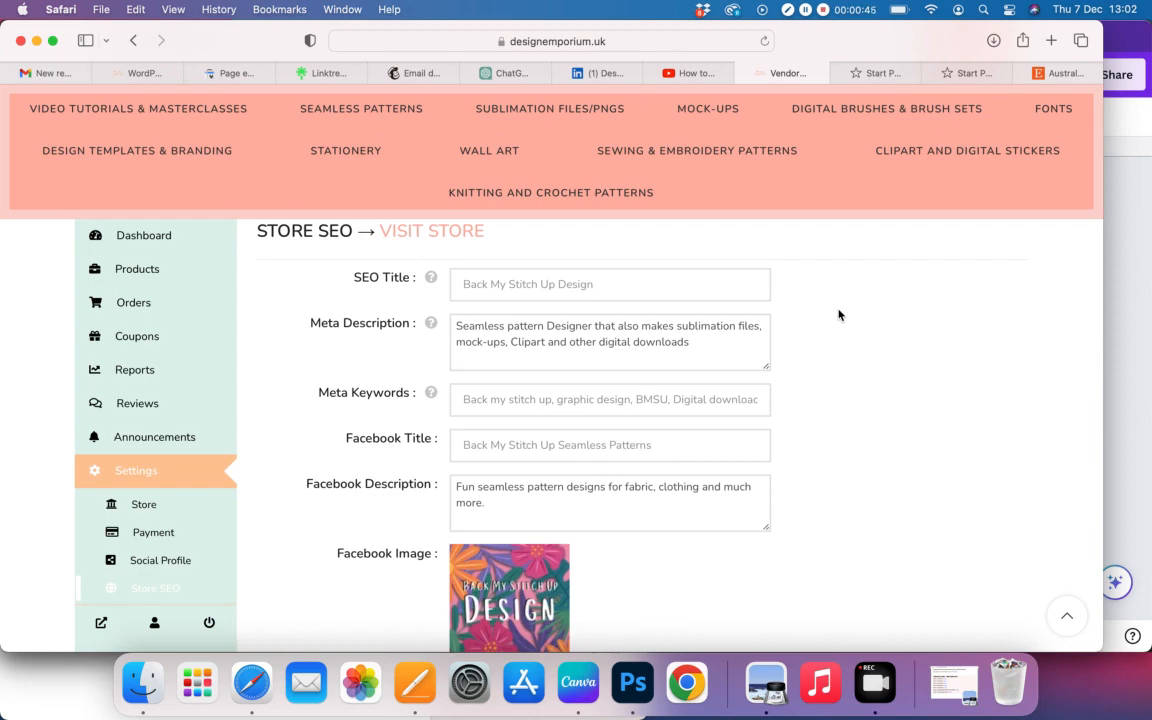
scroll(838, 315, down, 2)
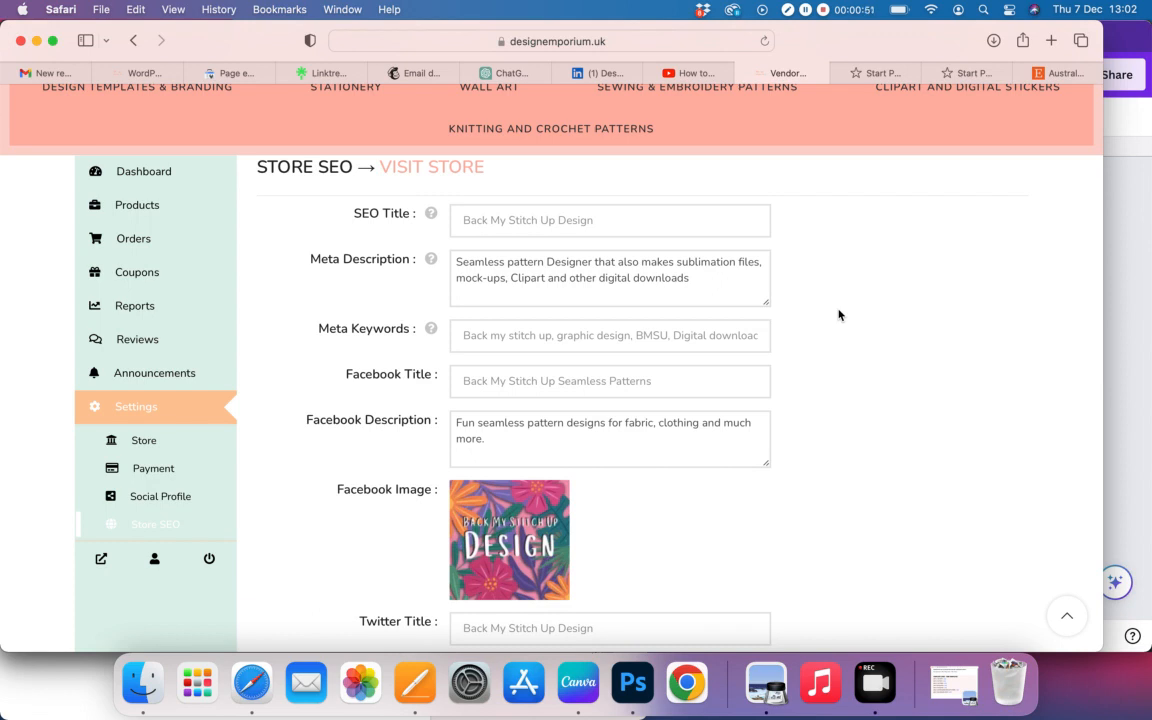
scroll(838, 315, down, 1)
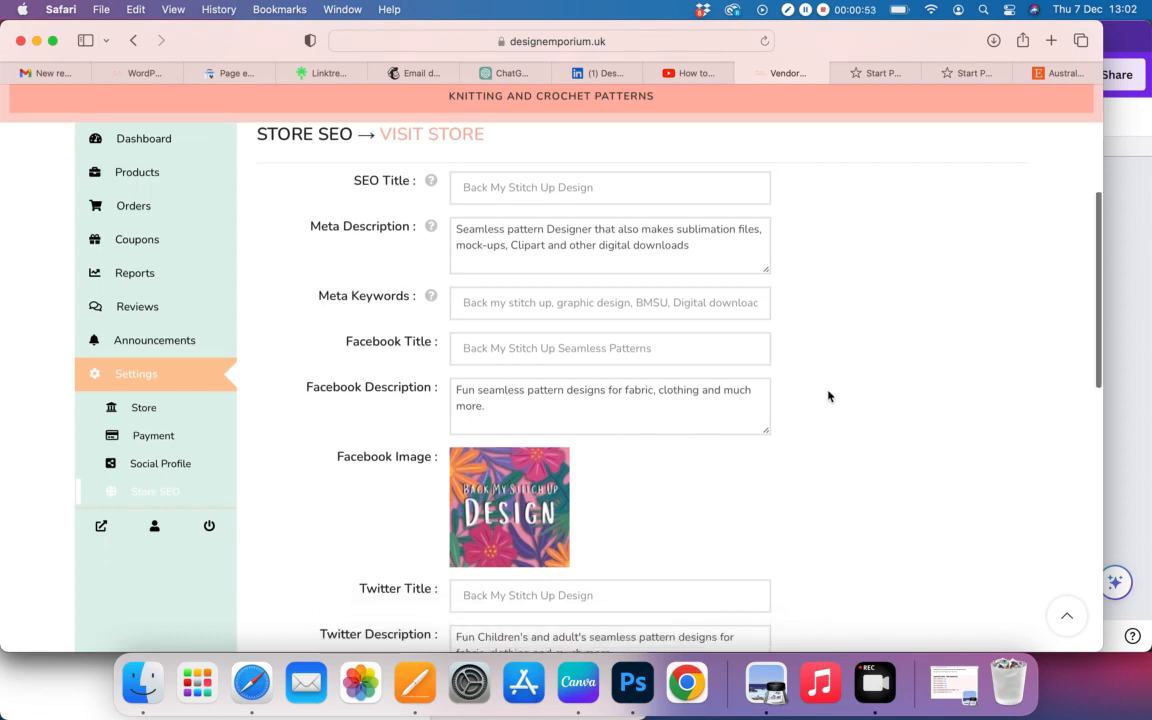
scroll(826, 401, down, 2)
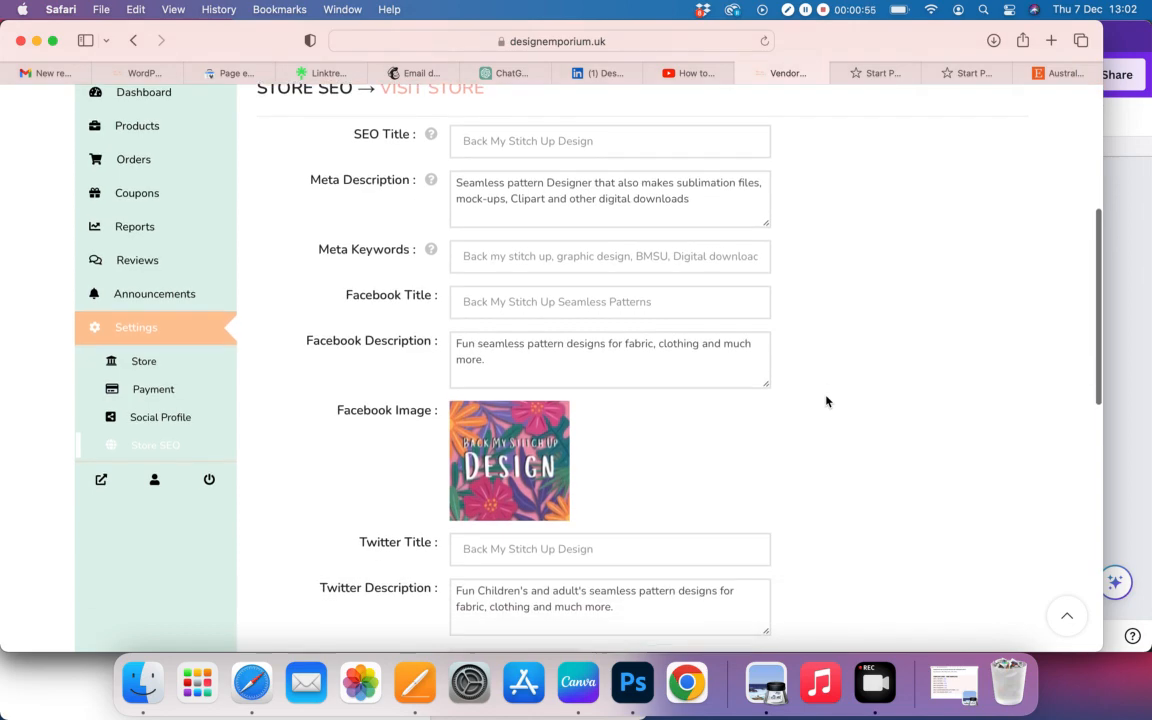
scroll(826, 401, down, 2)
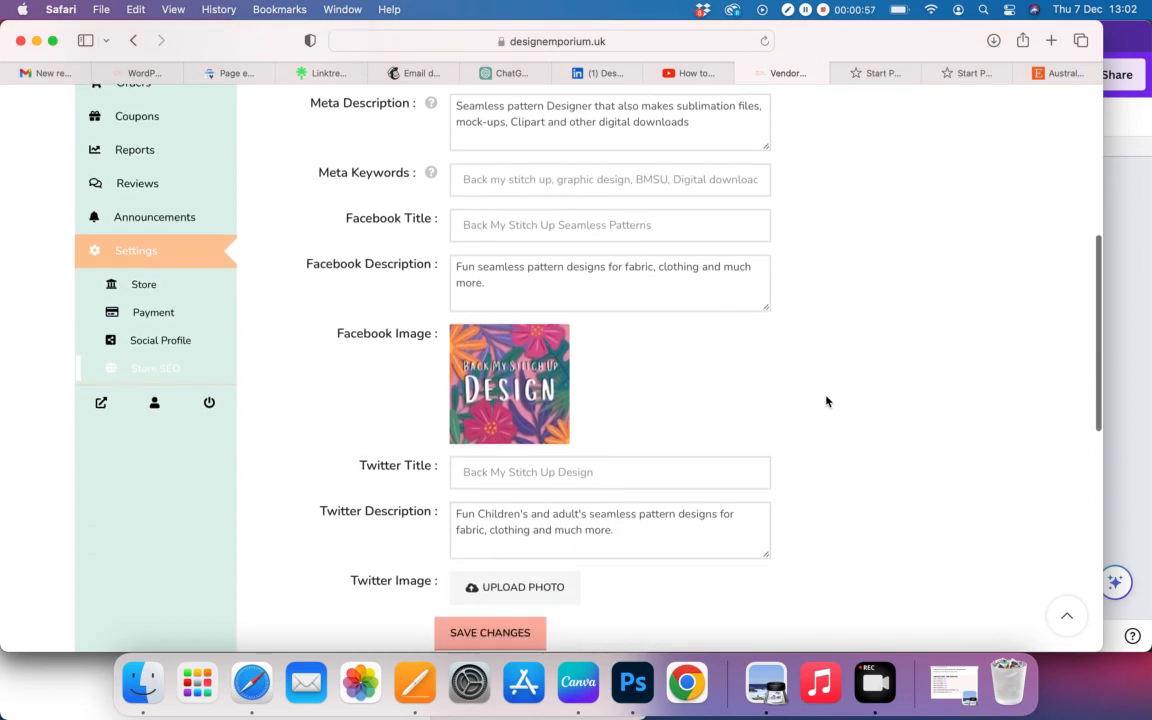
scroll(826, 401, up, 3)
scroll(826, 401, up, 2)
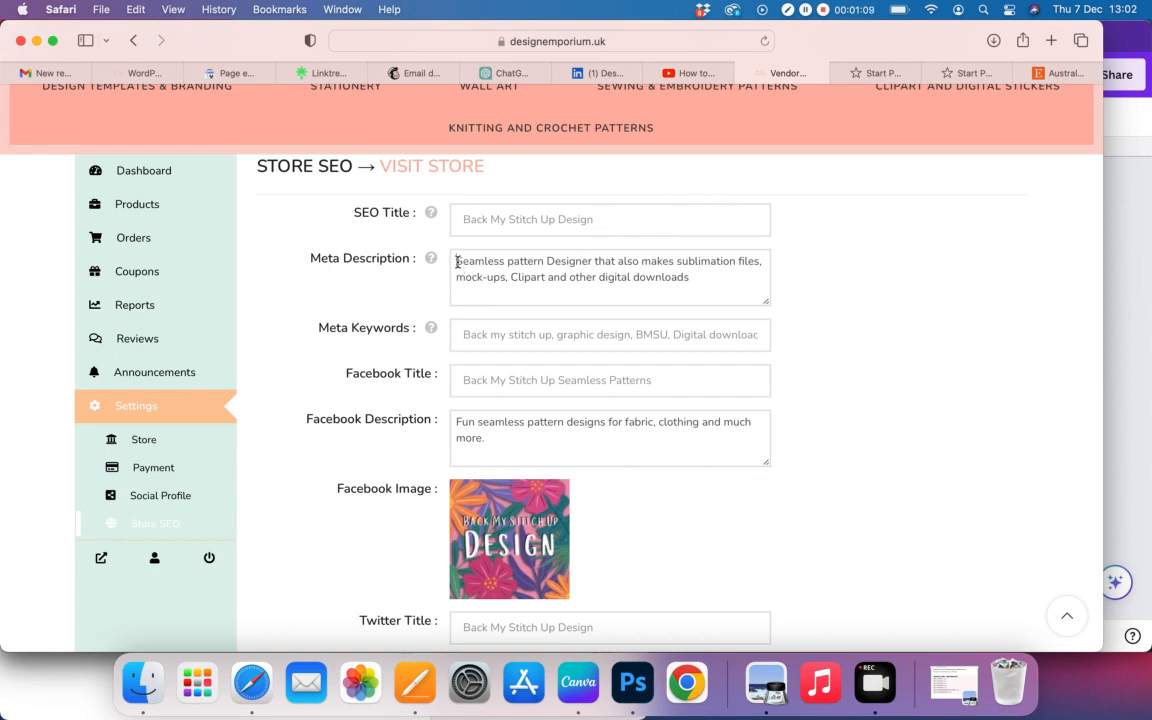
Step: Insert "Back My Stitch Up Design, " at the beginning of the store's meta description
text(Back My T)
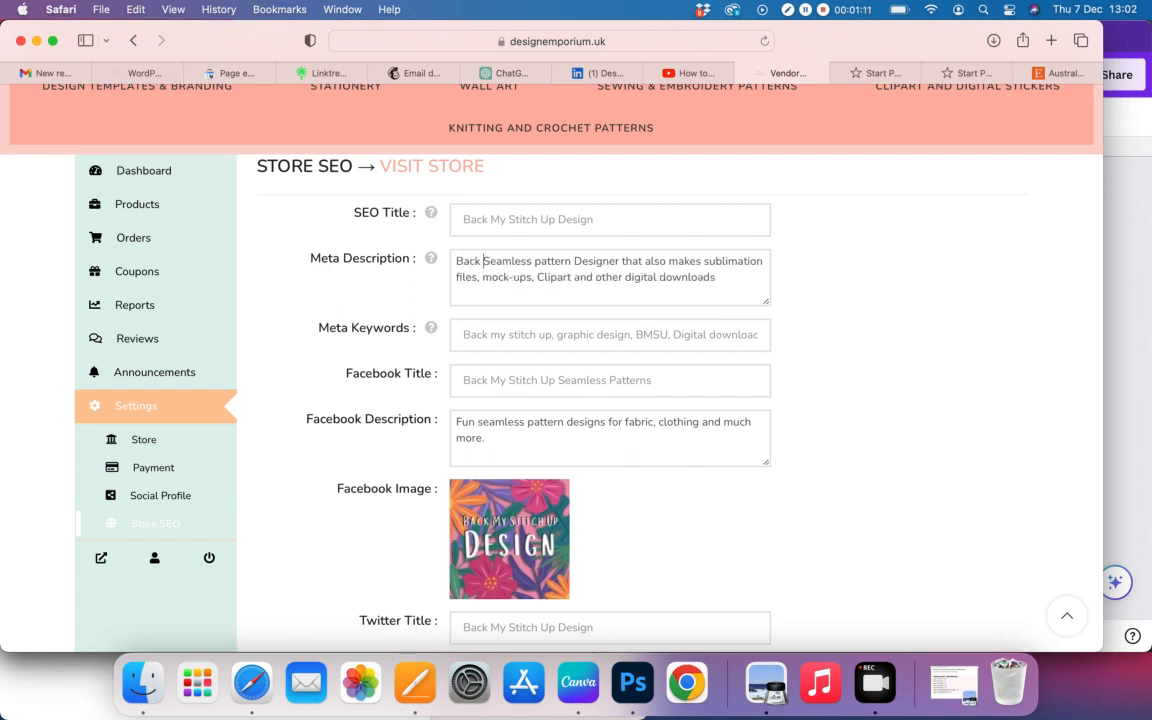
key(BackSpace)
text(Stitch)
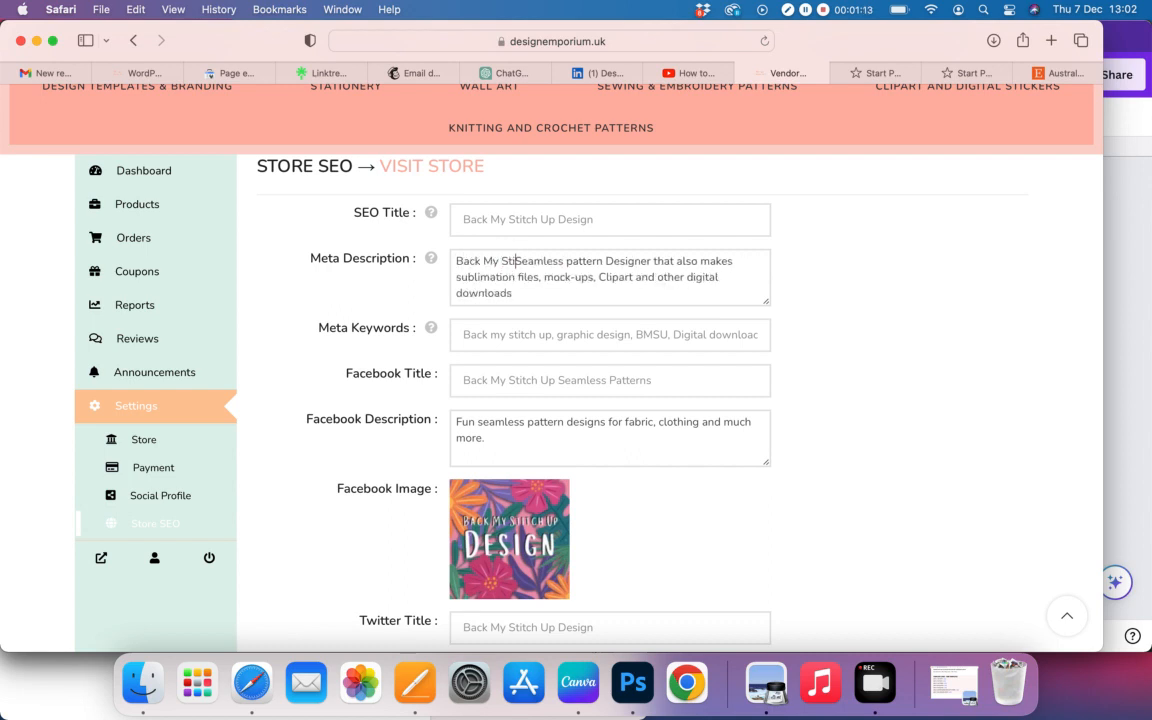
key(BackSpace)
key(BackSpace)
key(BackSpace)
text(tch Up)
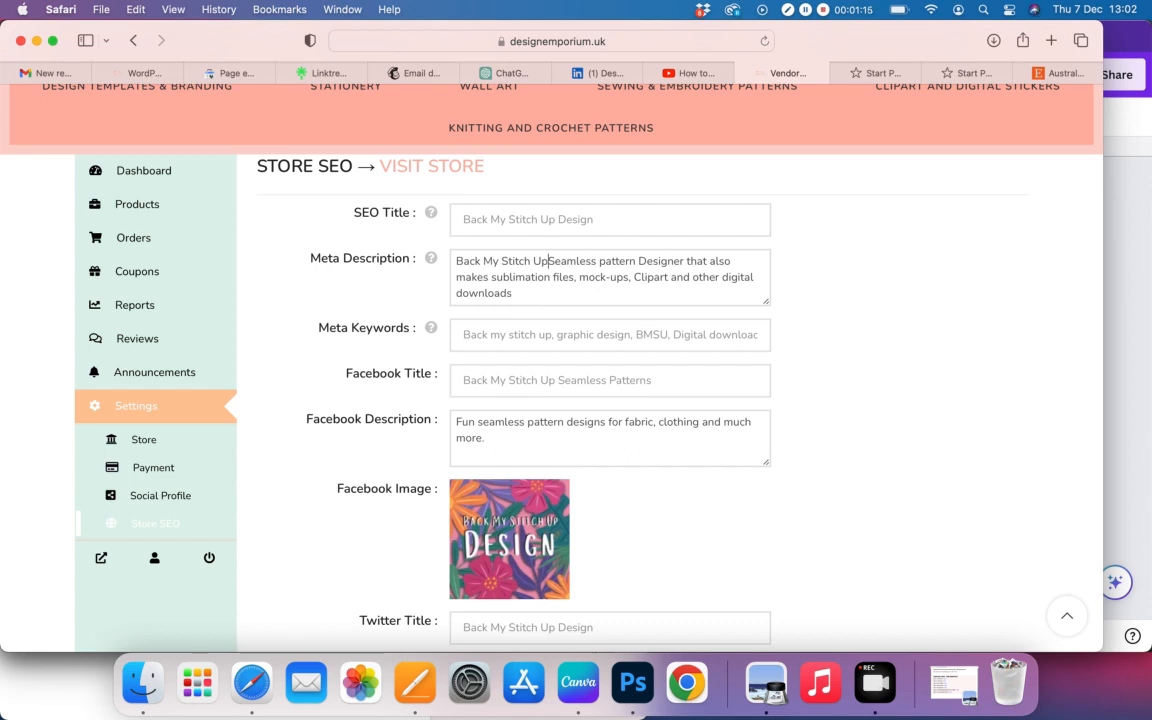
text( Design,)
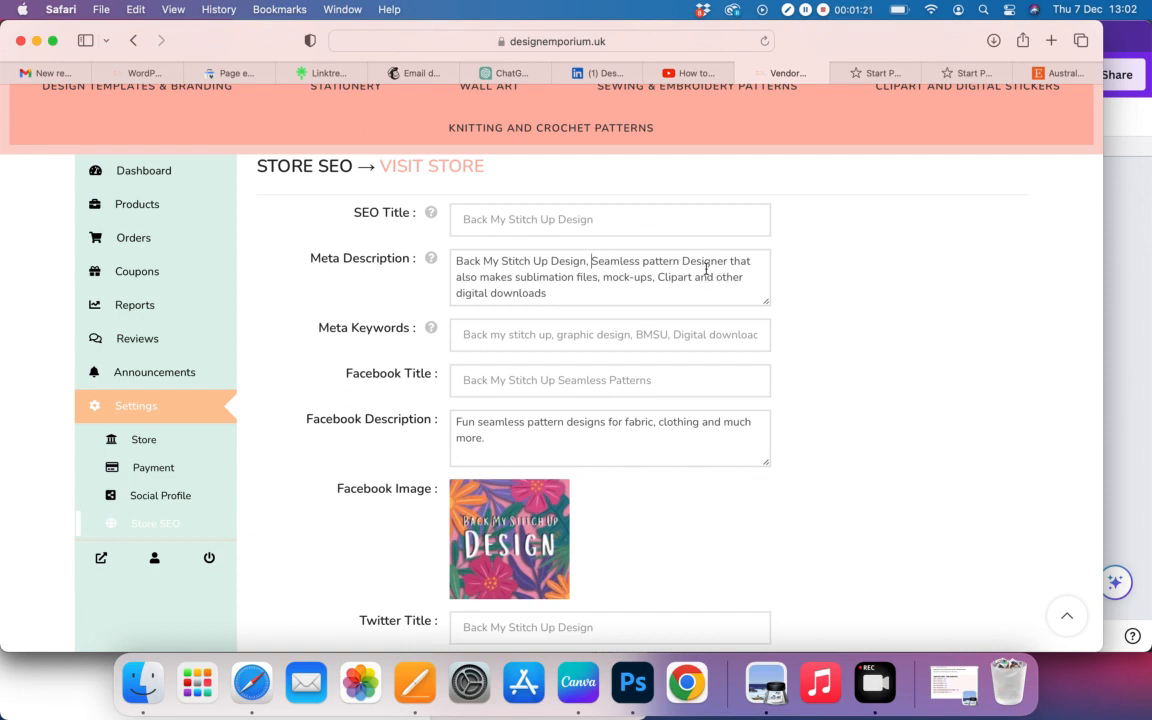
Step: Replace "that also makes" in the meta description with a comma and end the text with a full stop
drag(727, 260, 516, 277)
key(BackSpace)
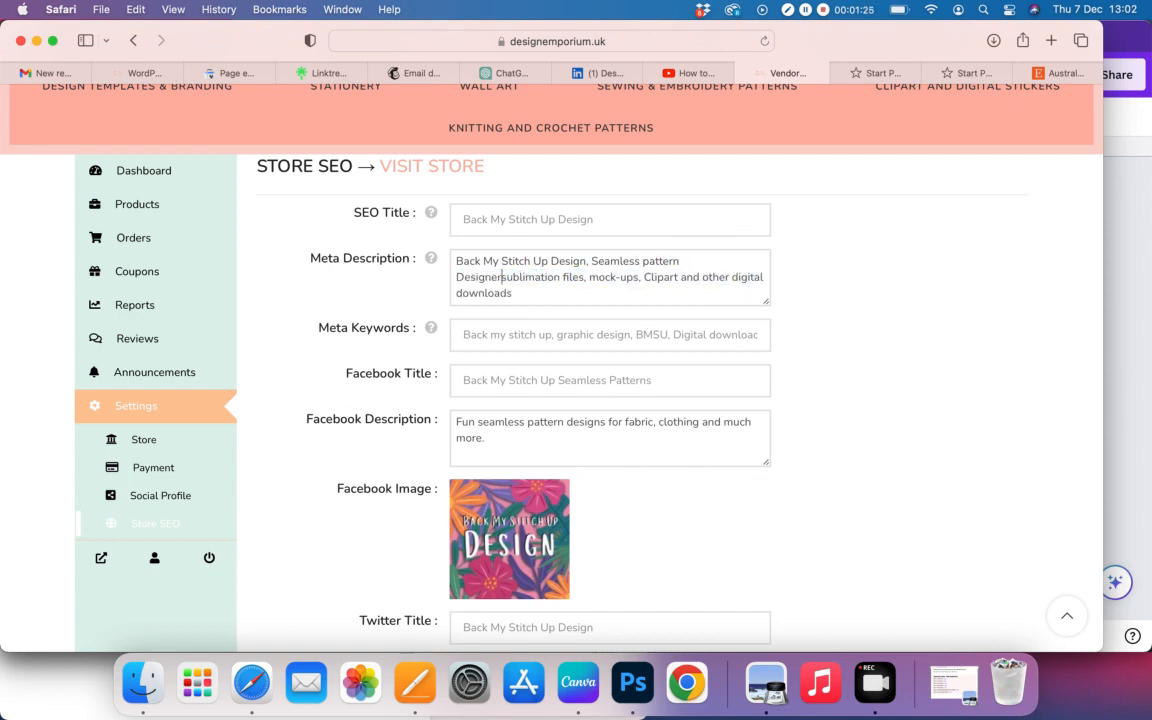
text(,)
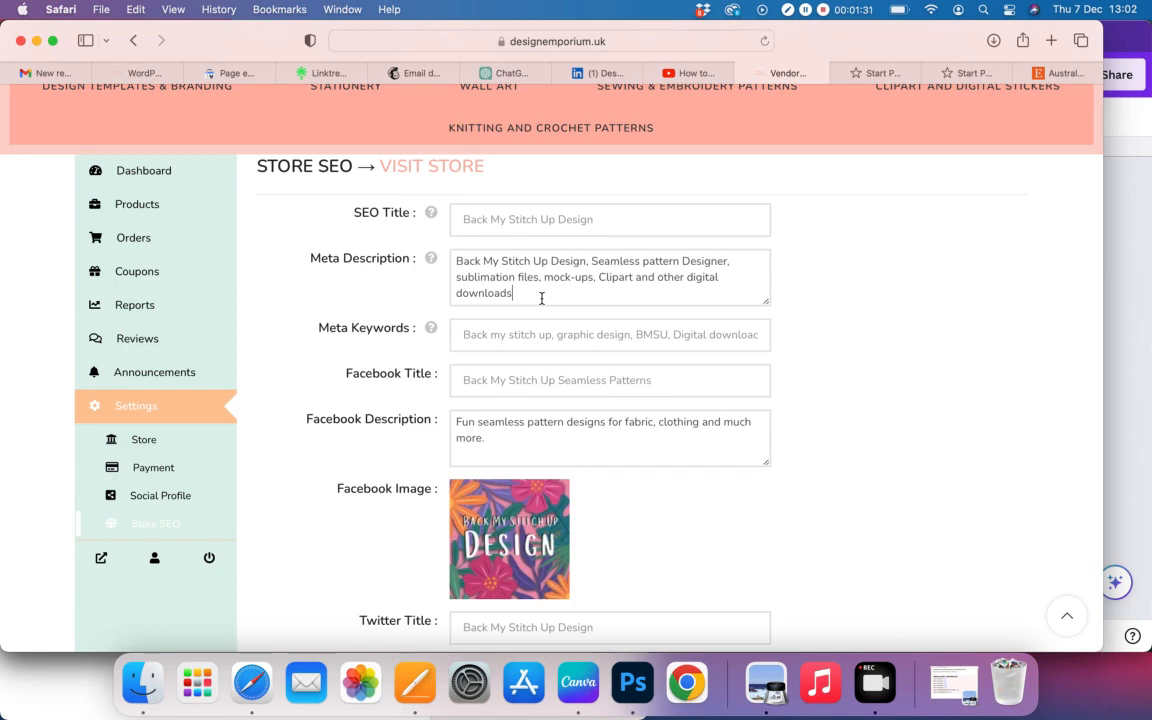
Step: Review the existing meta keywords, Facebook title and Facebook description without editing them
scroll(564, 335, down, 2)
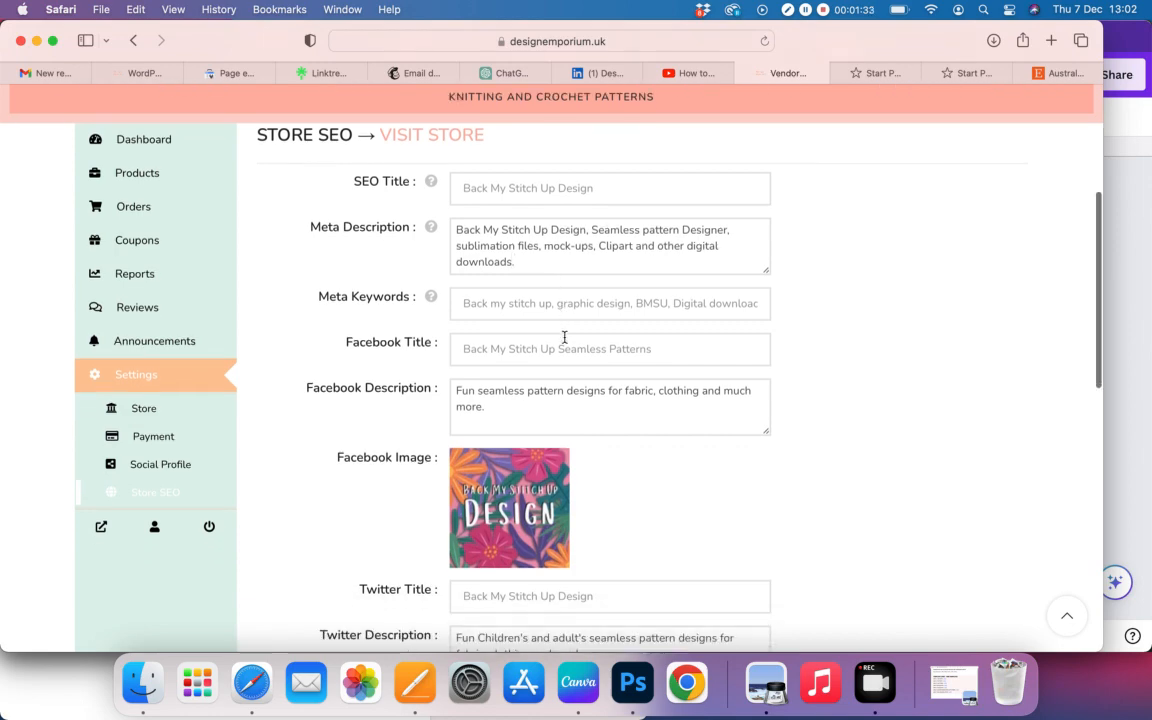
scroll(564, 337, down, 1)
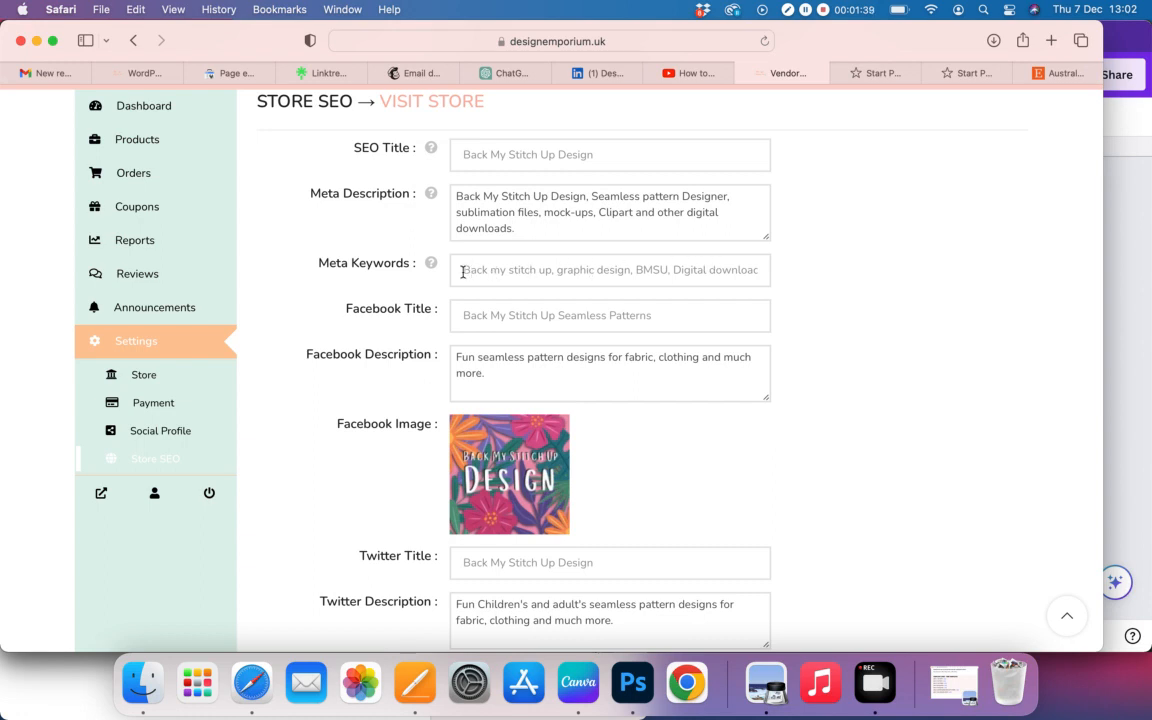
drag(468, 272, 545, 272)
click(591, 272)
drag(674, 272, 763, 275)
click(812, 320)
click(692, 316)
drag(681, 314, 455, 316)
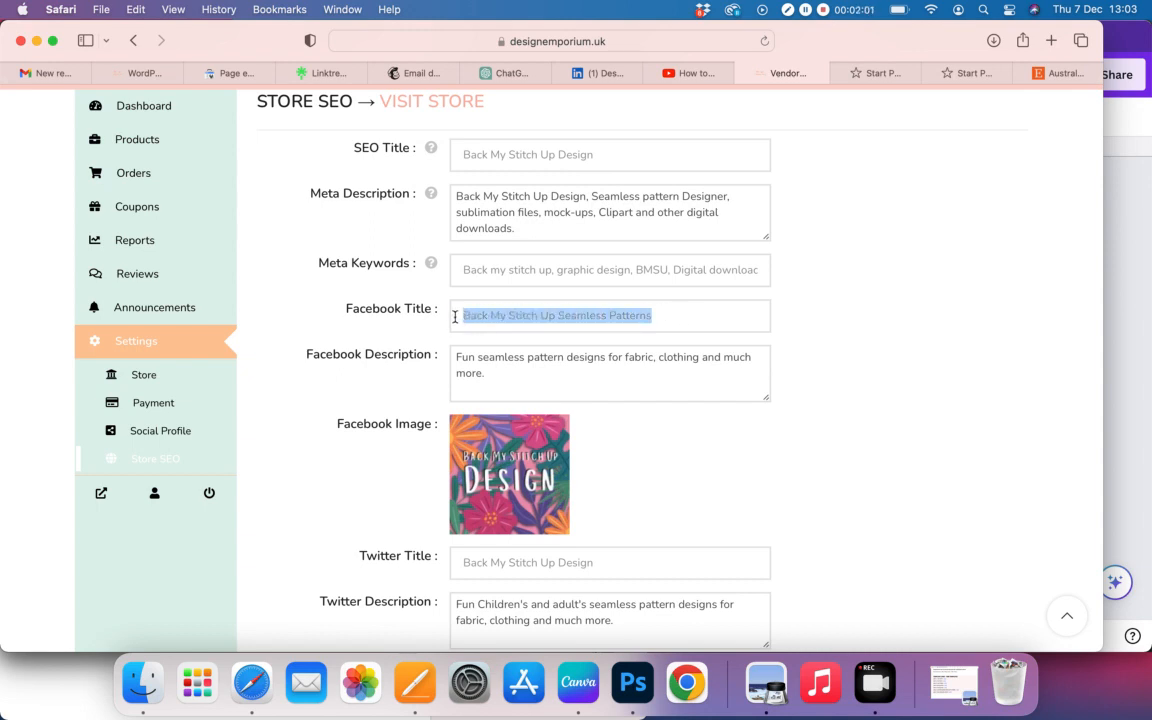
click(812, 414)
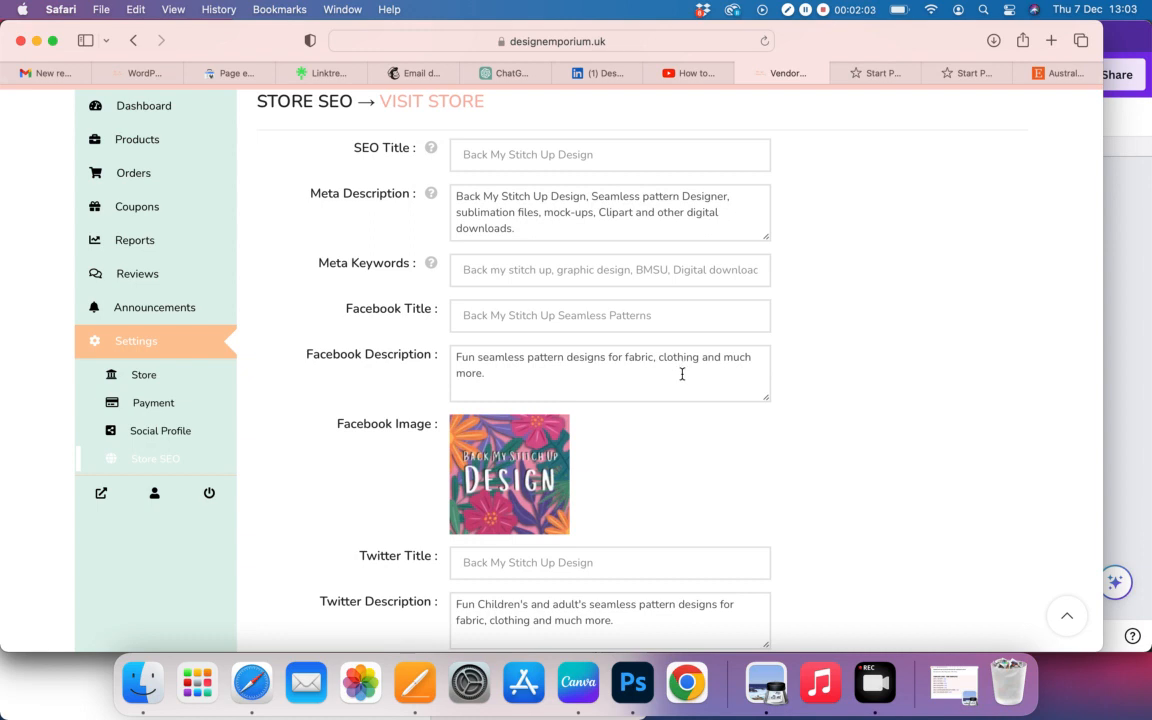
scroll(682, 374, down, 3)
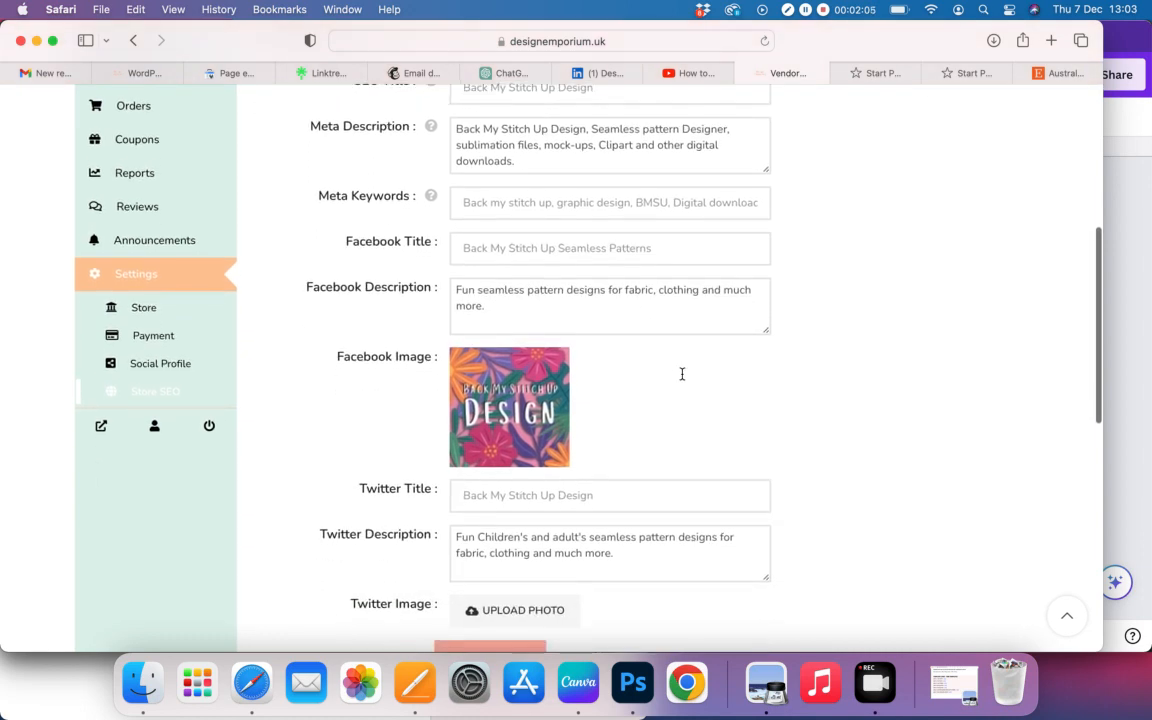
click(486, 308)
drag(491, 310, 455, 294)
click(409, 338)
Step: Remove the current Facebook image, search the media library for "logo" and select the image cropped-logo-2023.jpg as its replacement
scroll(407, 340, down, 4)
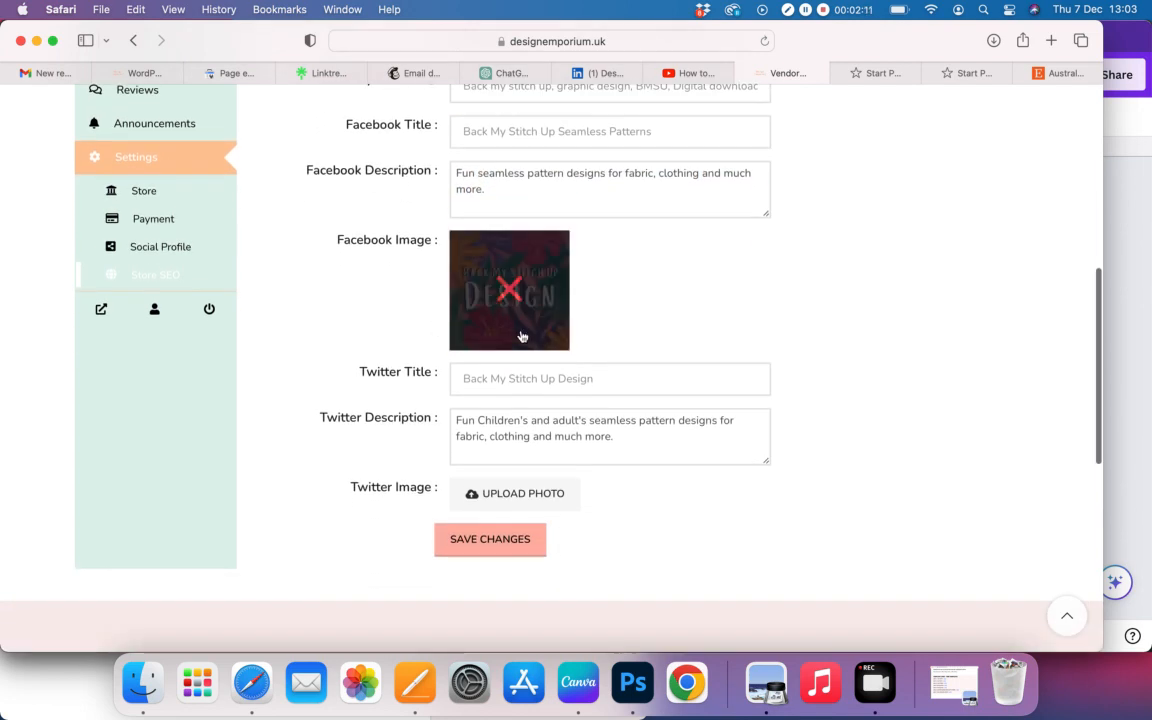
click(540, 337)
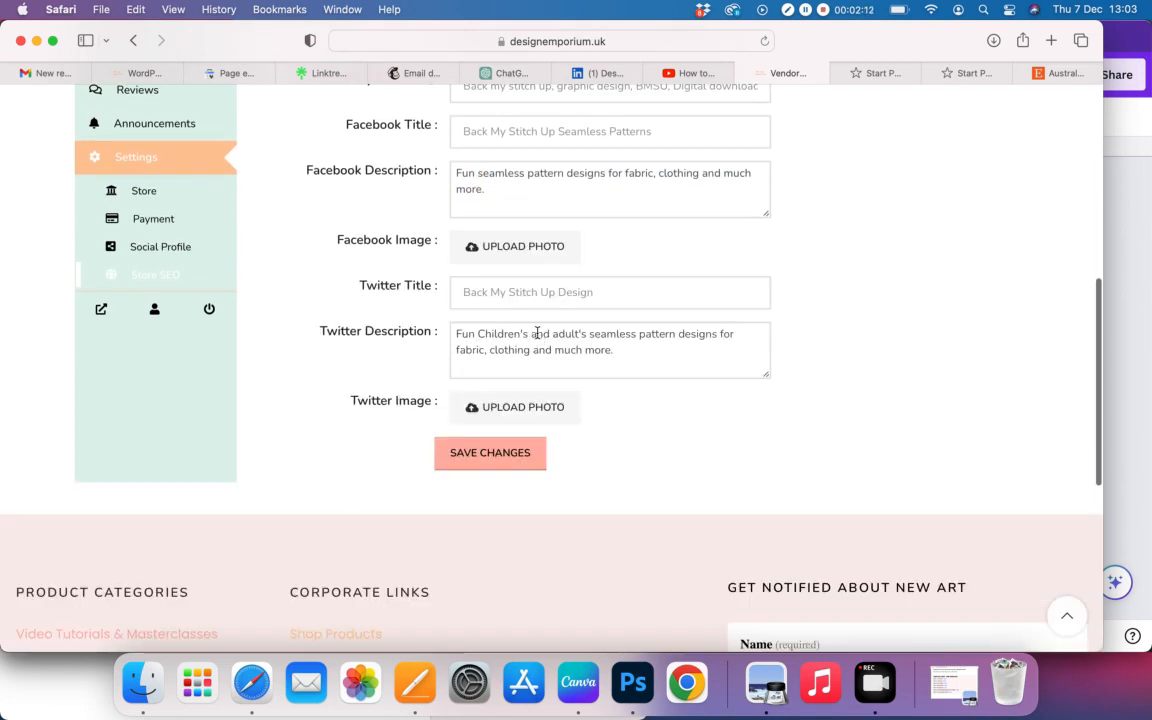
click(532, 254)
click(744, 218)
text(logo)
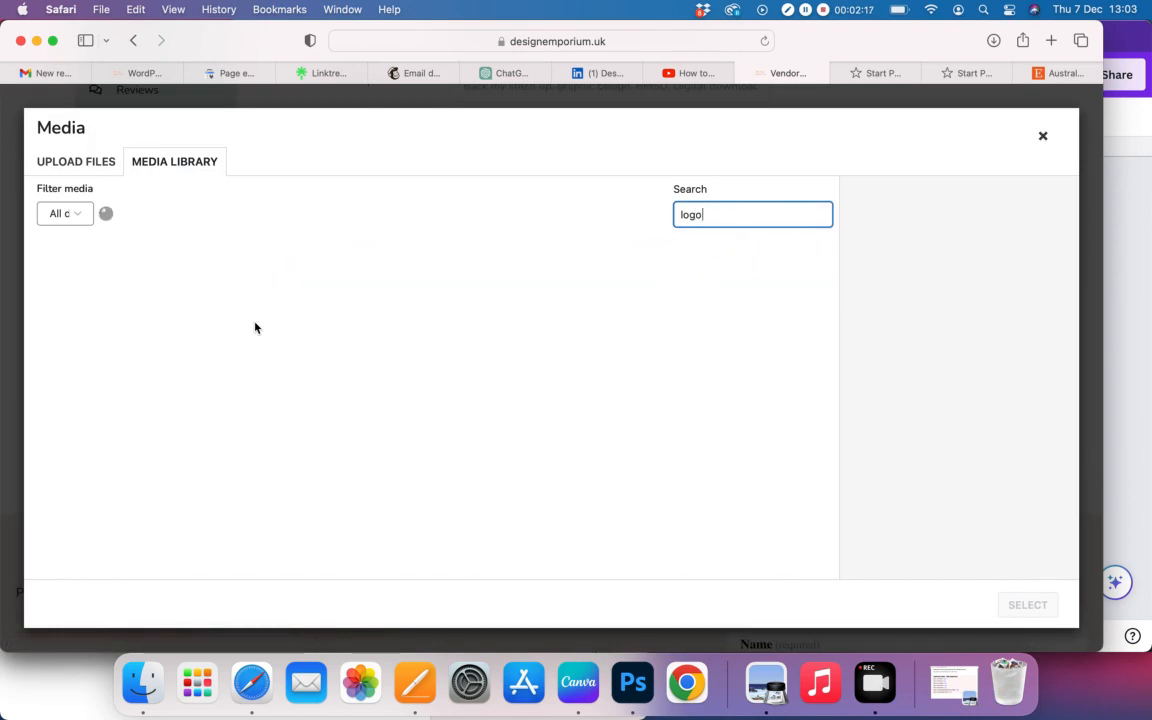
click(113, 282)
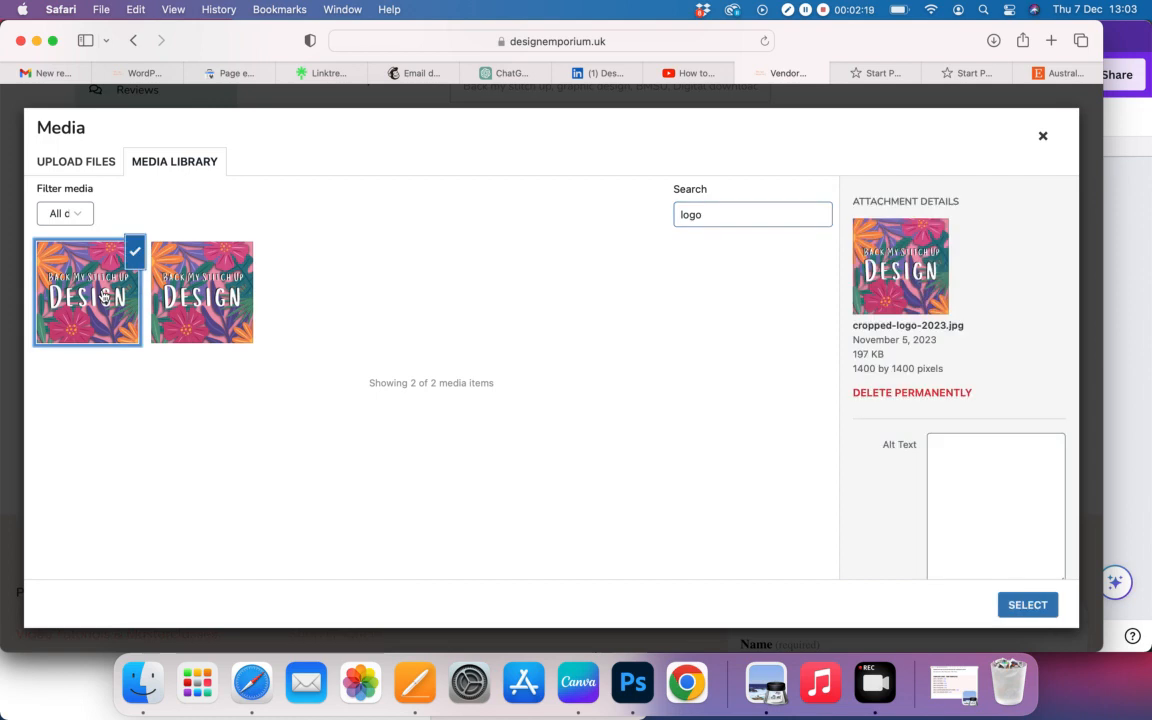
Step: Enter "Back My Stitch Up Design Logo" as the alt text of the selected logo image
scroll(993, 337, down, 2)
click(969, 404)
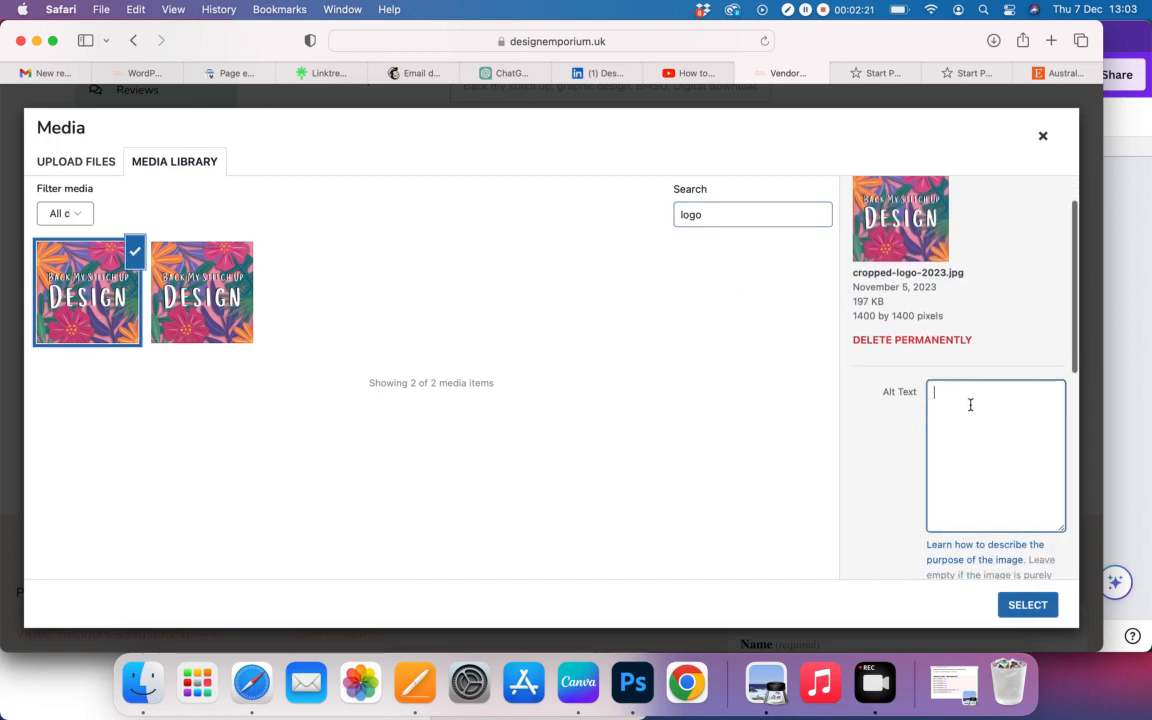
scroll(958, 409, down, 2)
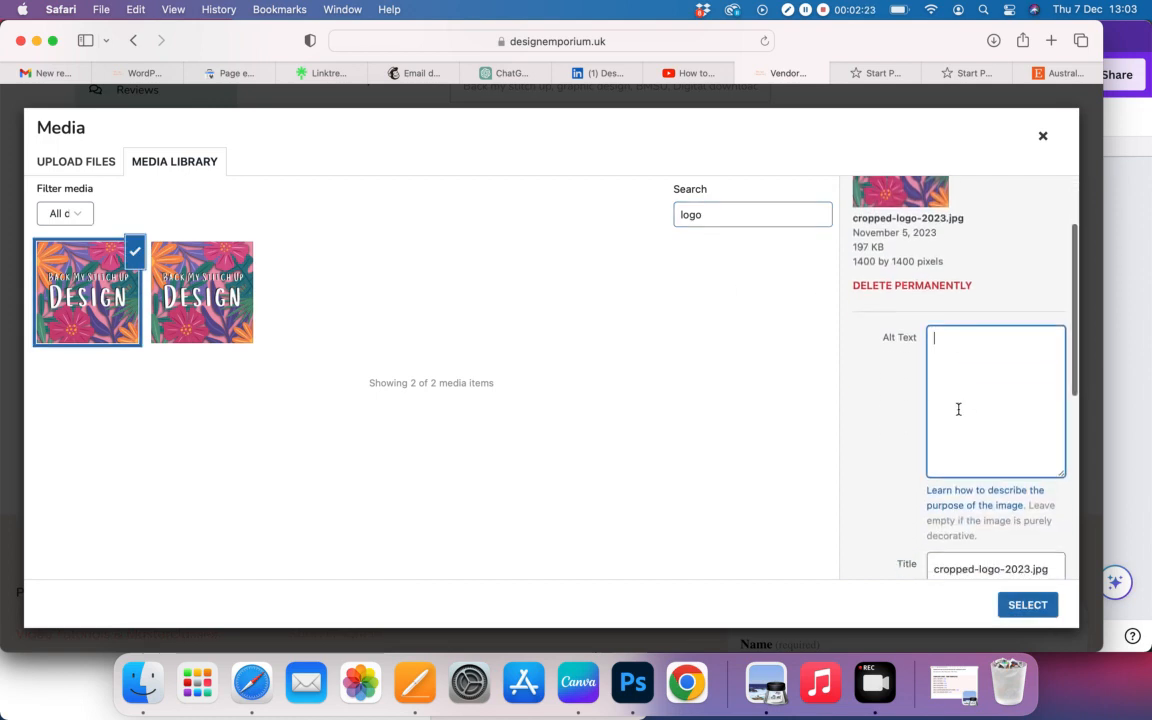
text(Back My Stitch)
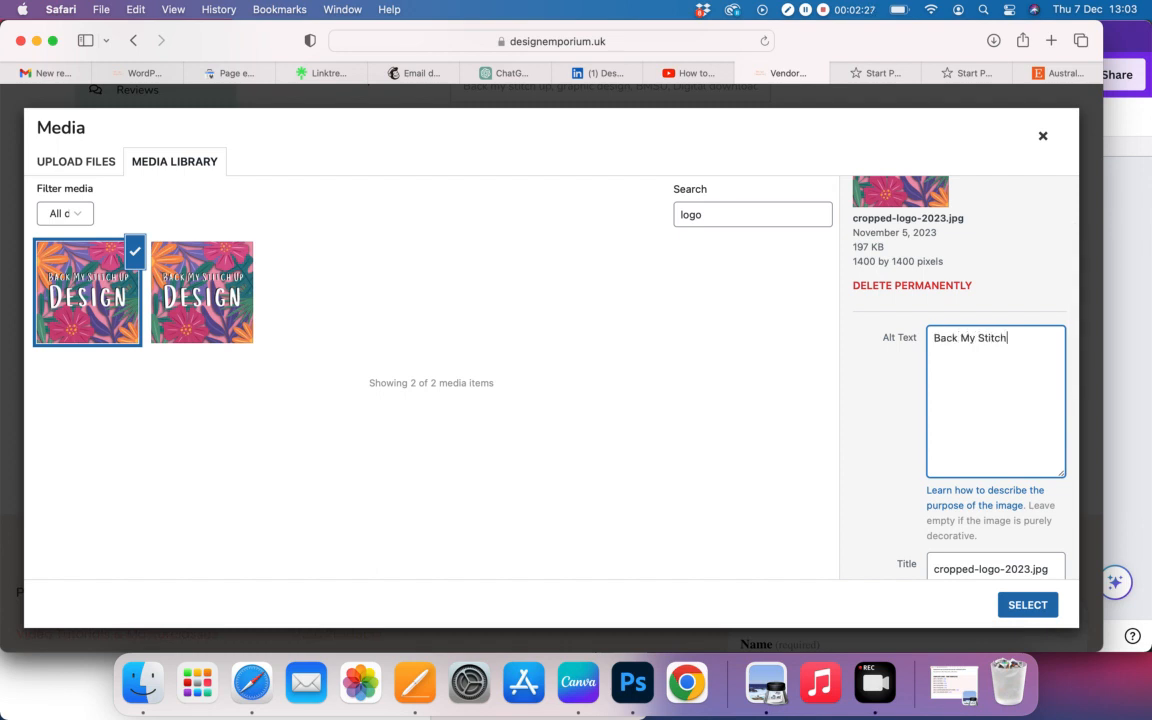
text( Up Design Logo)
Step: Copy the alt text "Back My Stitch Up Design Logo" into the logo image's caption and description
drag(1000, 352, 938, 340)
key(super+c)
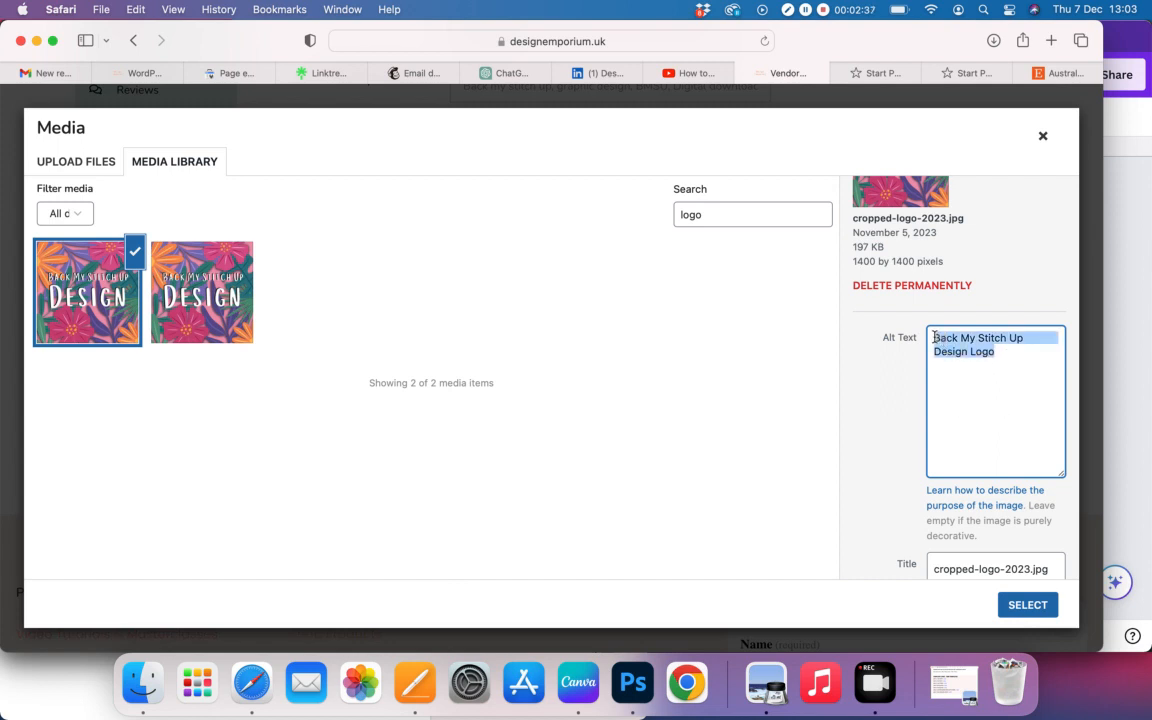
scroll(957, 463, down, 5)
click(963, 427)
key(super+v)
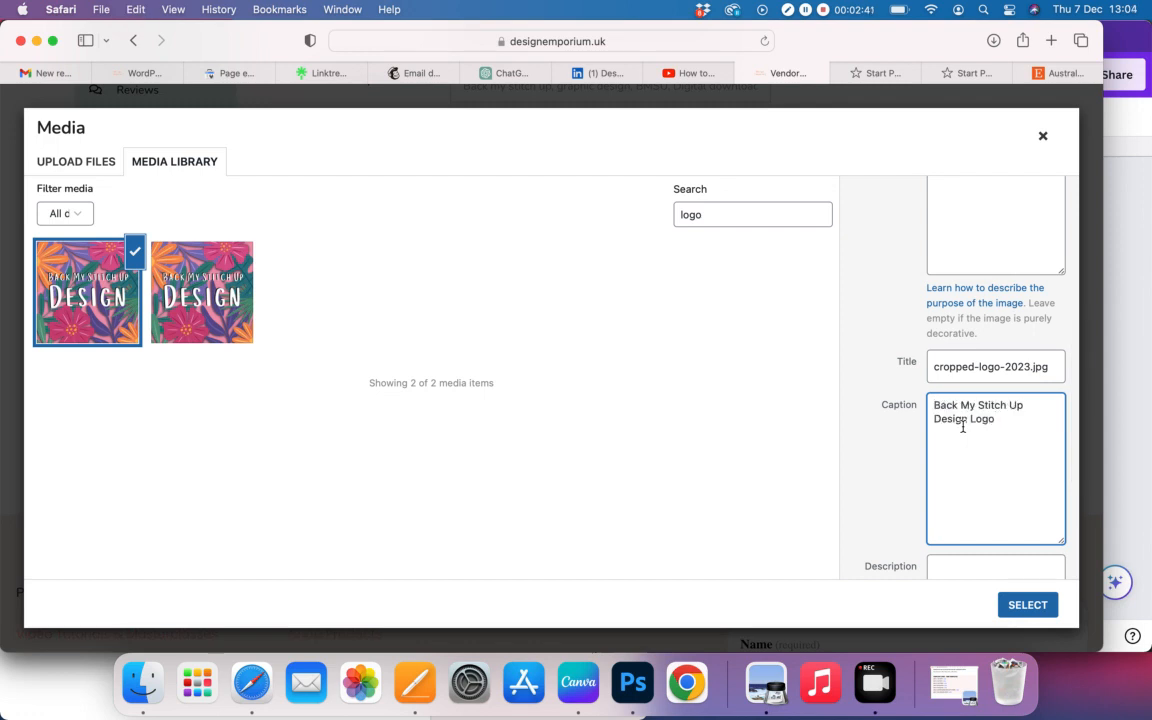
scroll(963, 427, down, 2)
click(960, 524)
key(super+v)
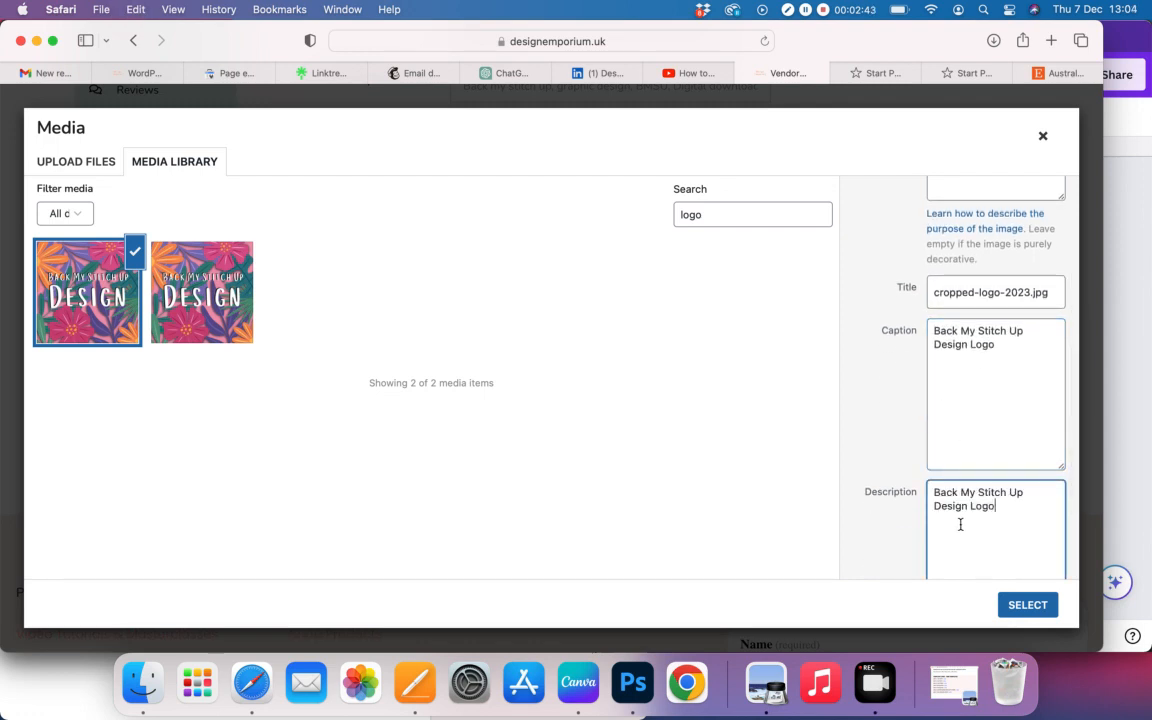
Step: Append "for Design Emporium" to the logo image's description and insert the logo as the Facebook image
scroll(960, 524, down, 1)
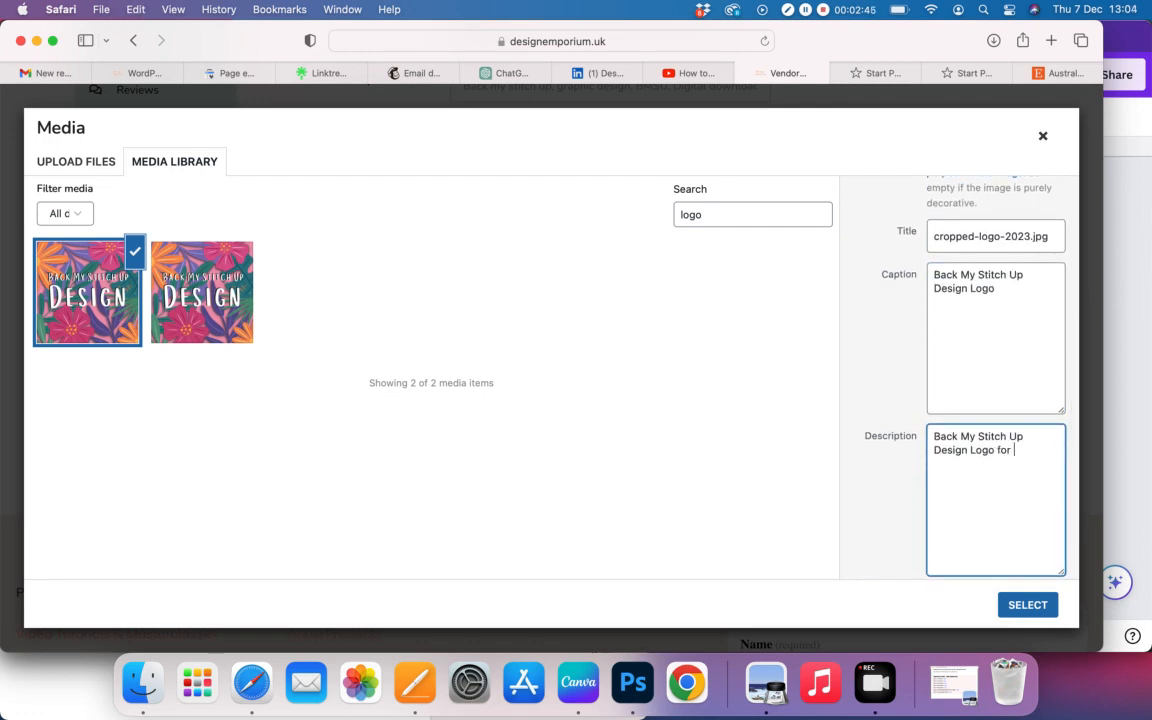
text(for Design Emporium)
scroll(1027, 582, down, 2)
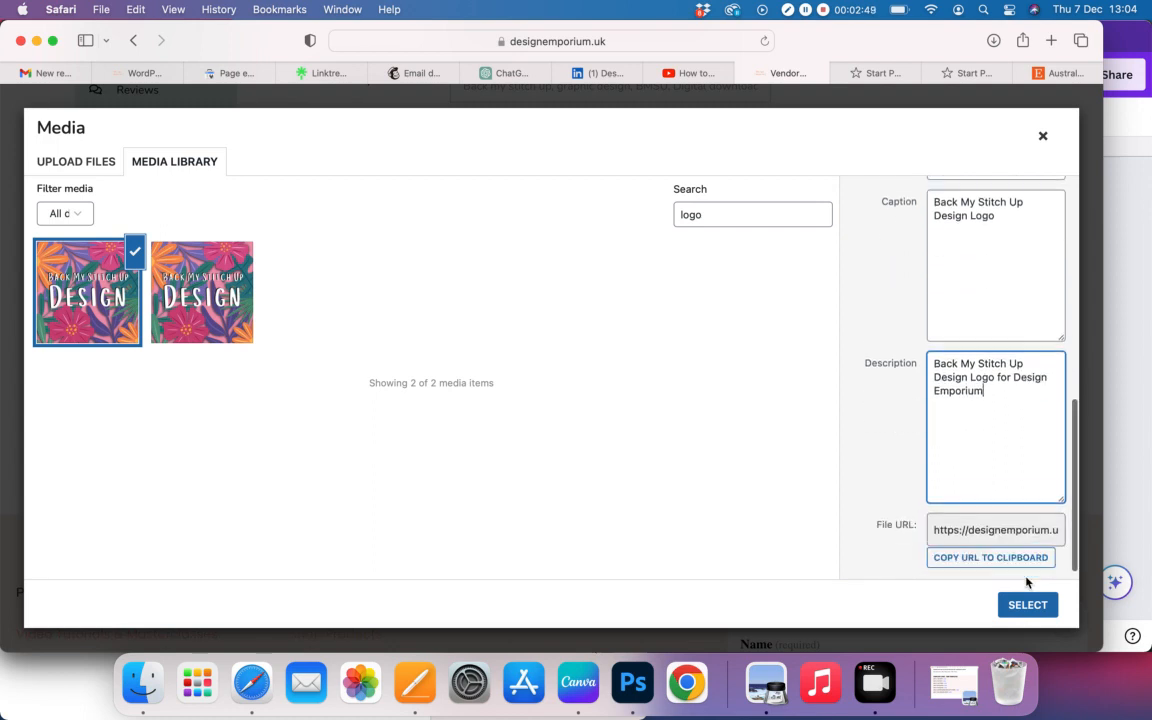
click(1032, 605)
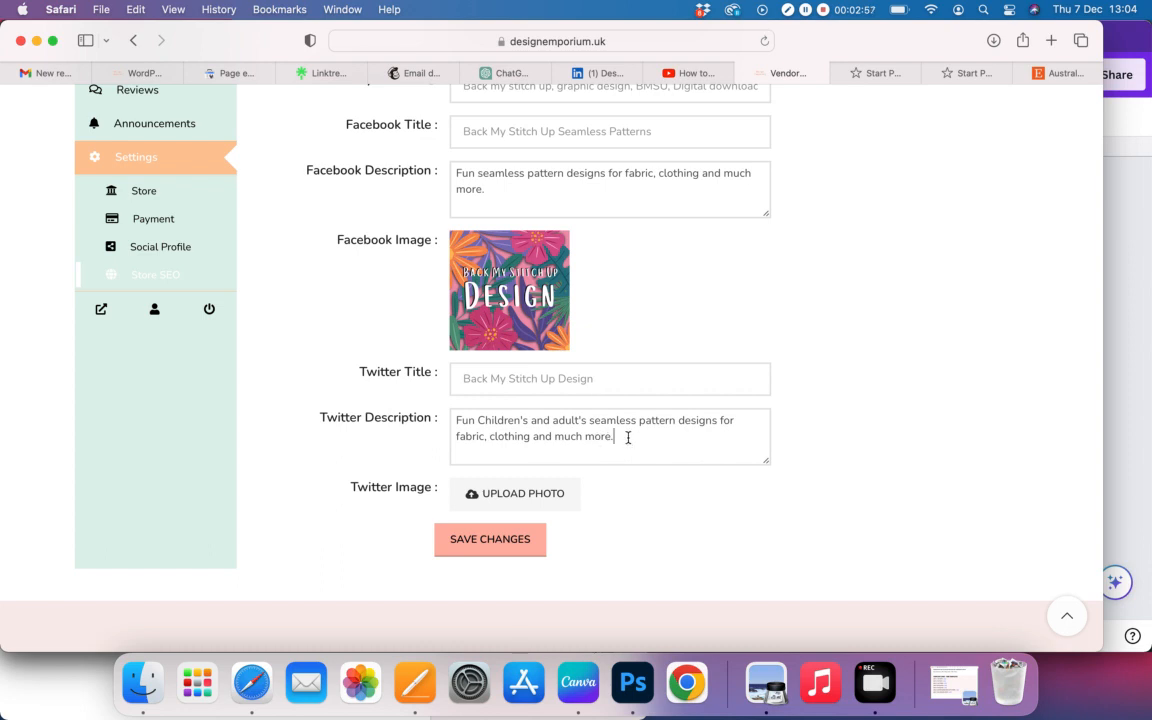
Step: Review the Twitter title, Twitter description and Twitter image fields of the store SEO form without editing them
scroll(715, 548, down, 2)
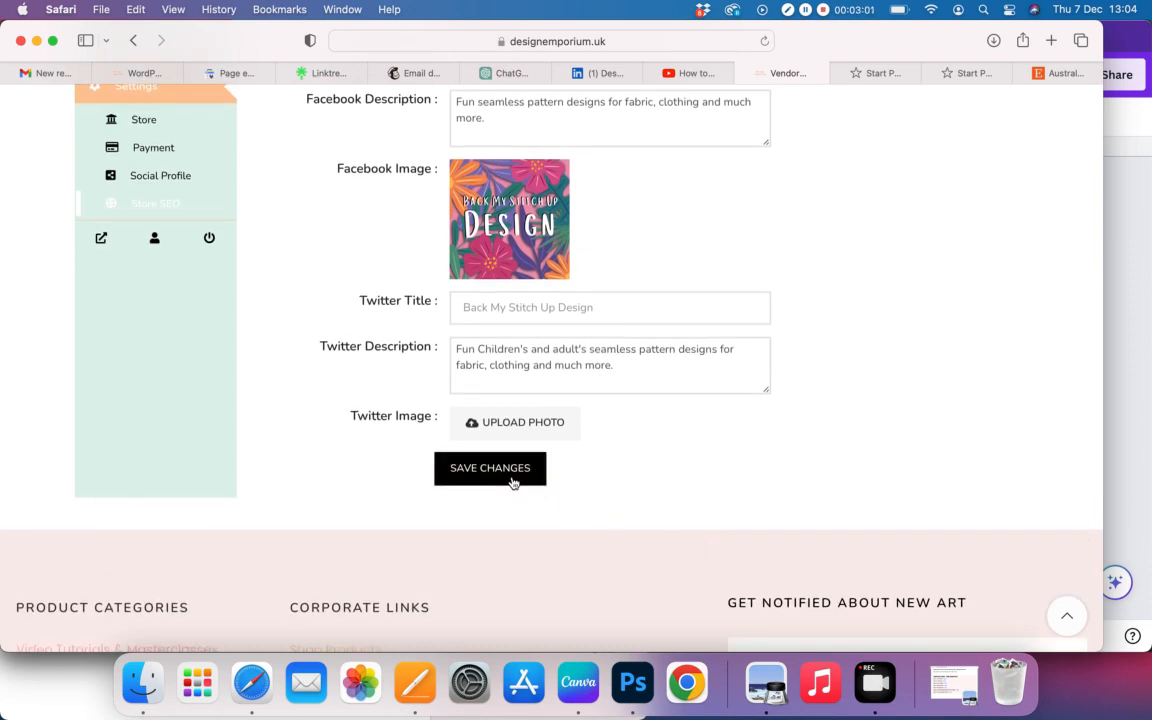
scroll(512, 483, up, 2)
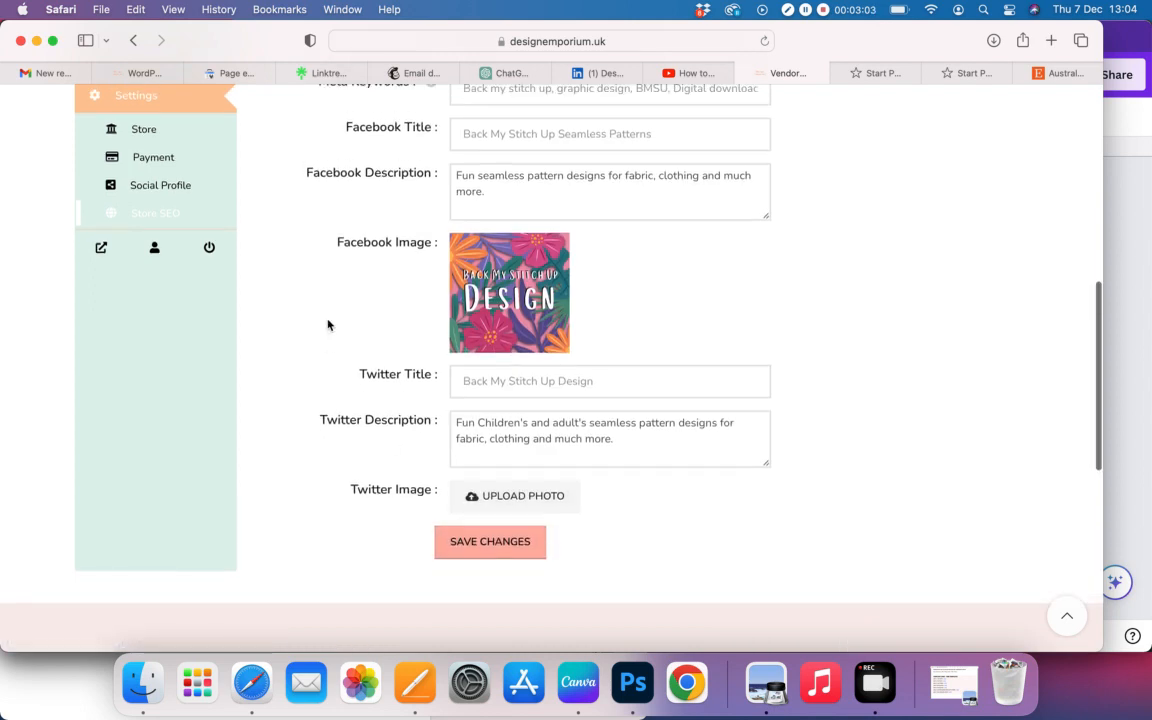
scroll(325, 322, up, 4)
Step: Open the store's Social Profile settings, check the social media links and submit the settings update
click(148, 308)
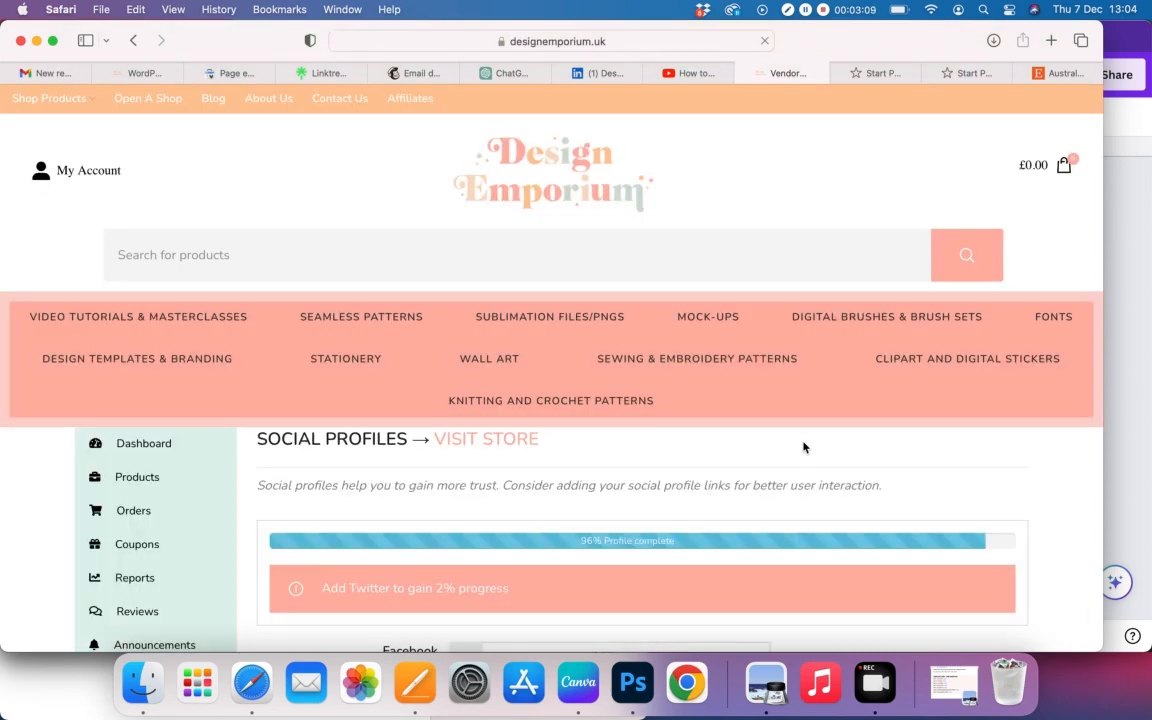
scroll(803, 447, down, 8)
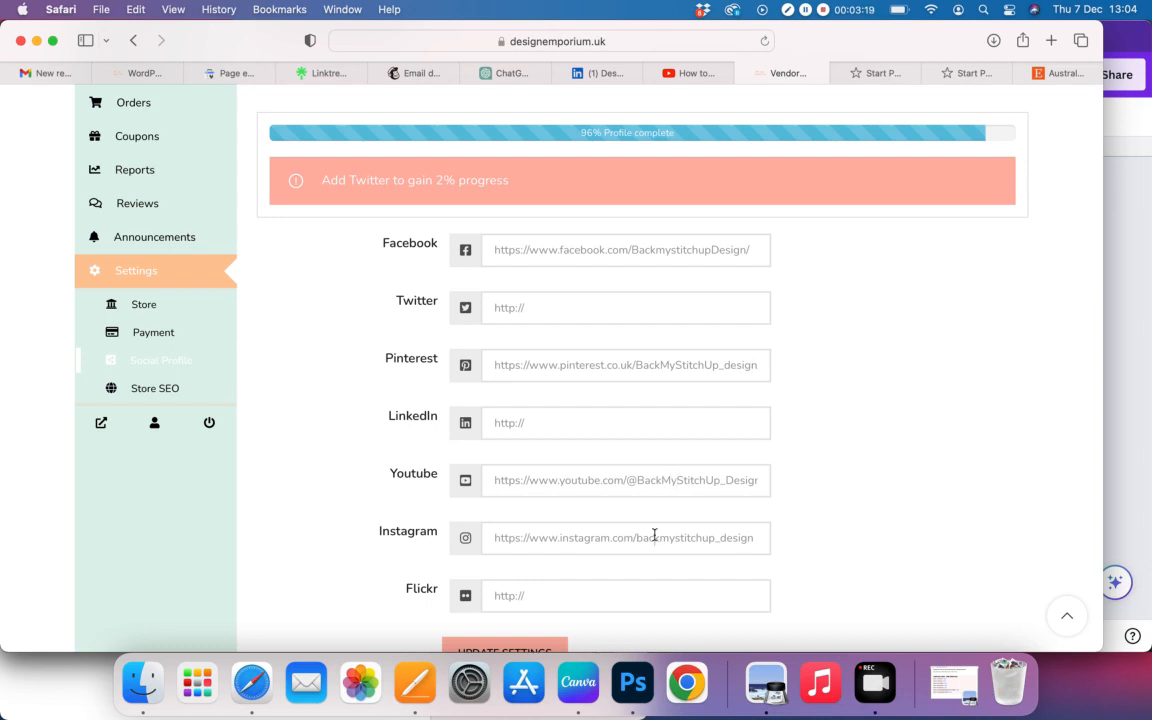
scroll(861, 519, down, 2)
click(527, 566)
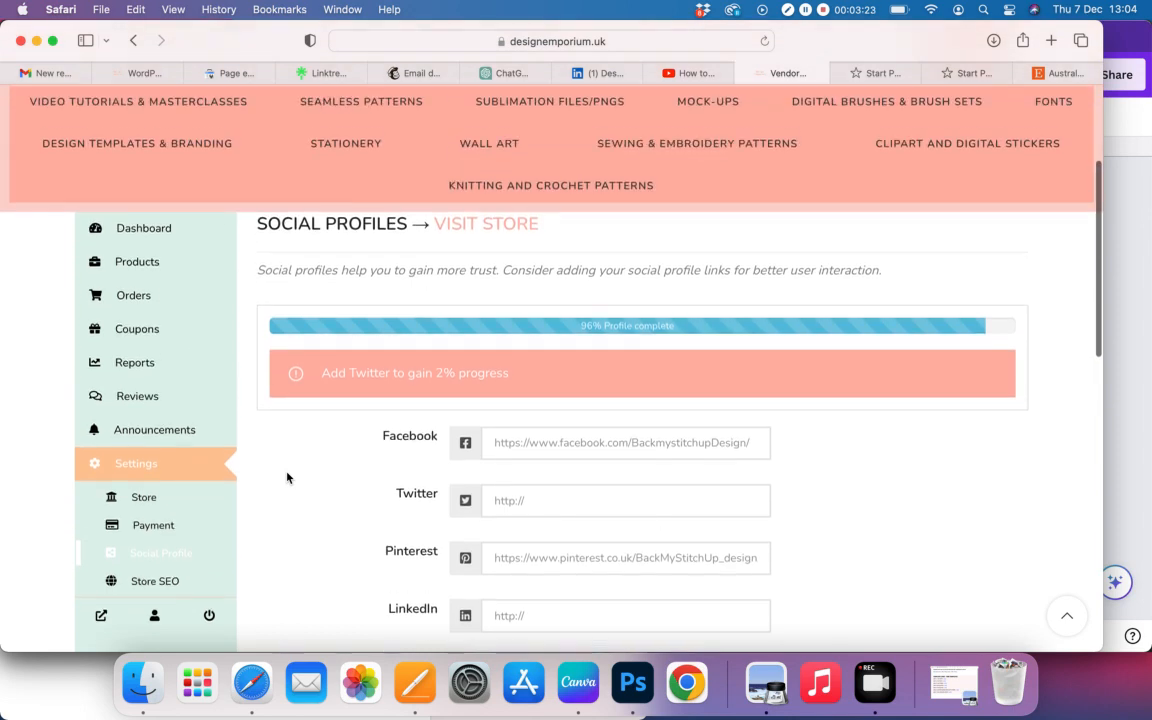